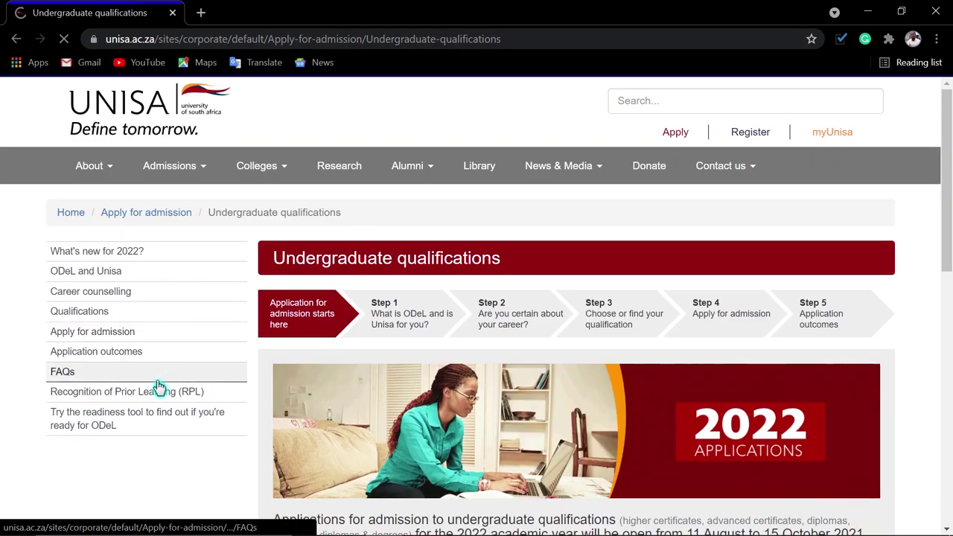
- Launch the online application tool from the undergraduate Qualifications page's Step 4 'Apply for admission'
click(17, 39)
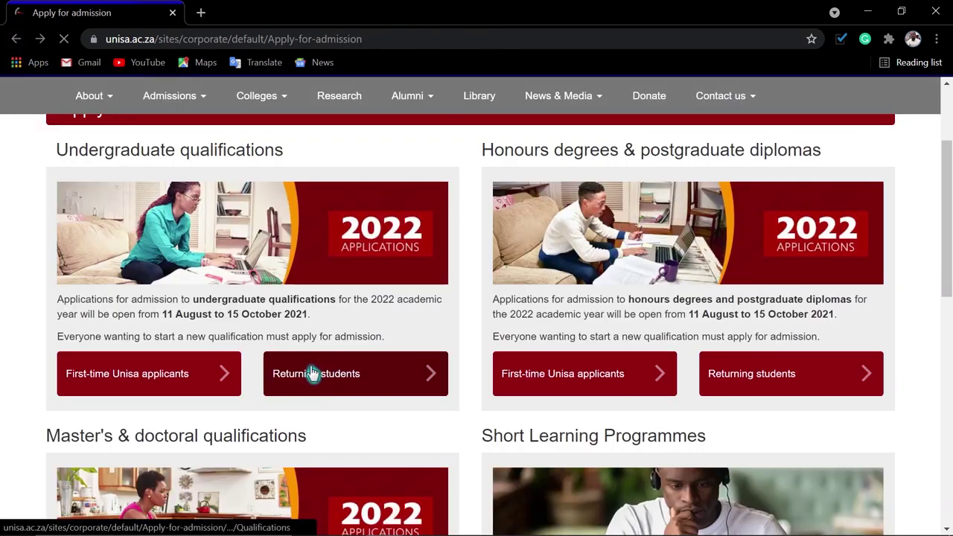
click(339, 387)
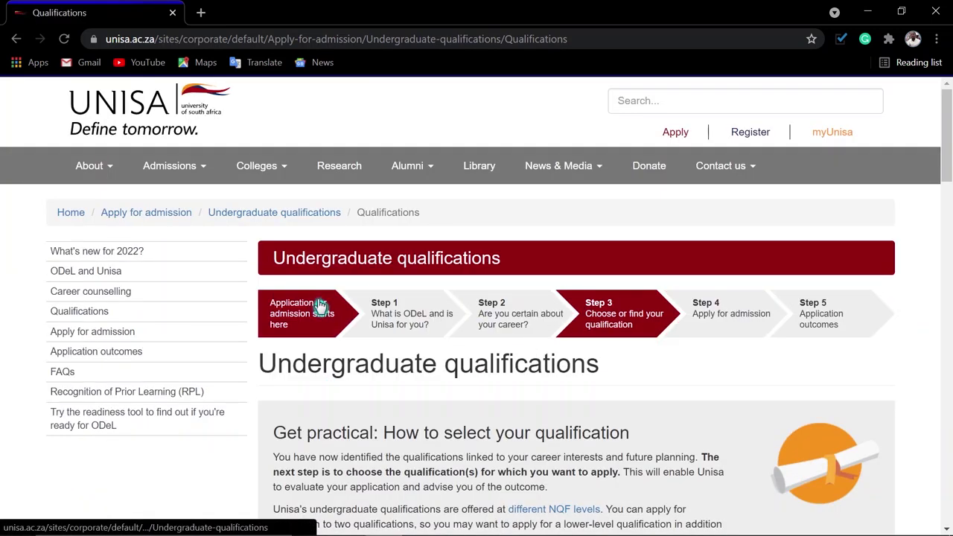
click(740, 324)
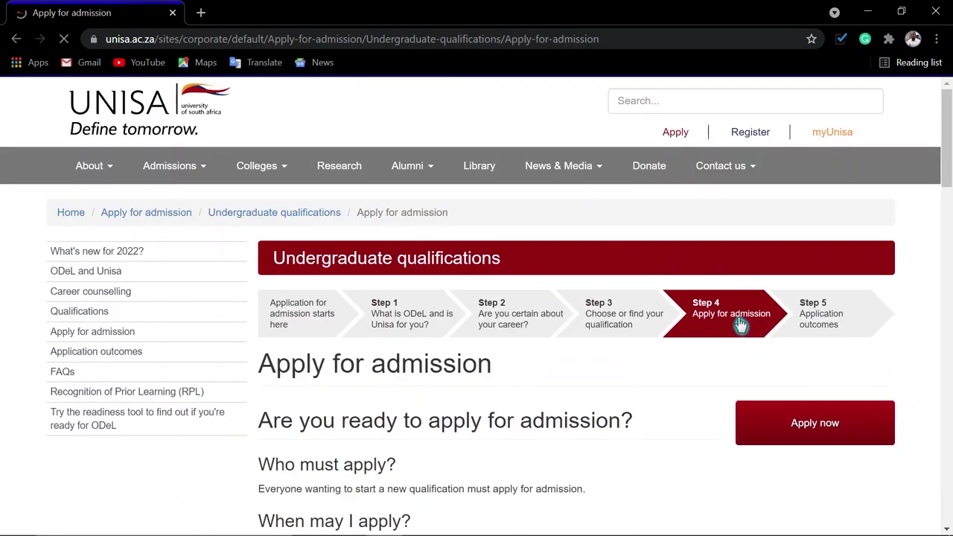
scroll(733, 383, down, 1)
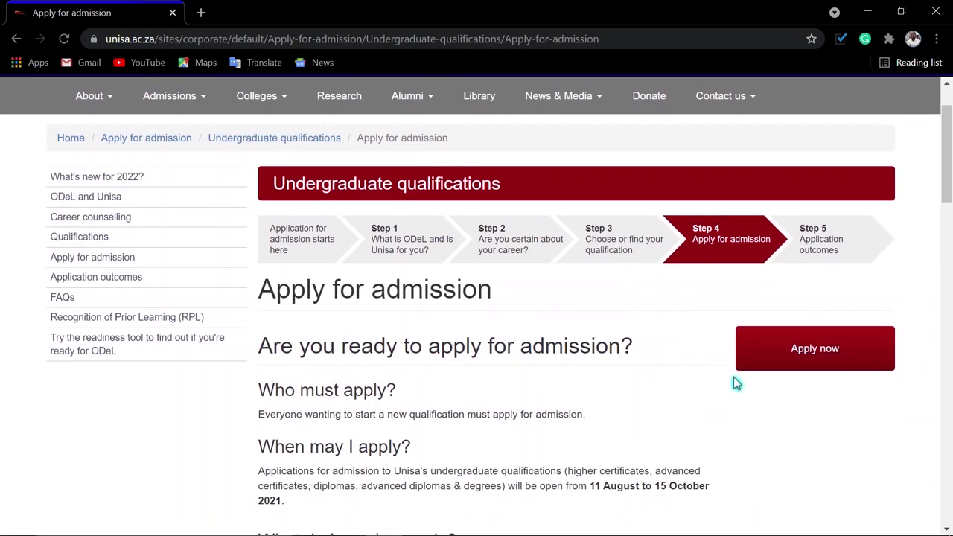
click(817, 350)
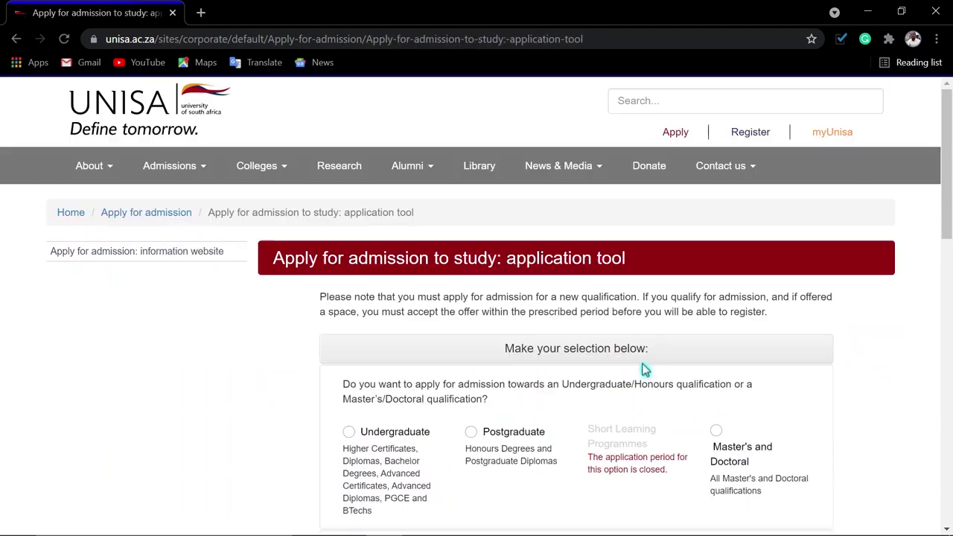
scroll(642, 366, down, 2)
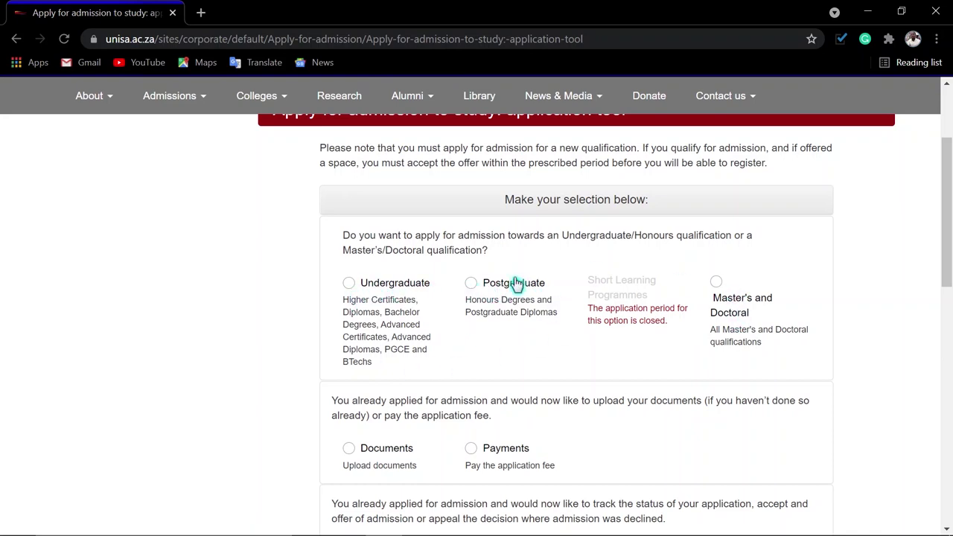
- Choose Undergraduate and answer NO to already having a student number
click(364, 285)
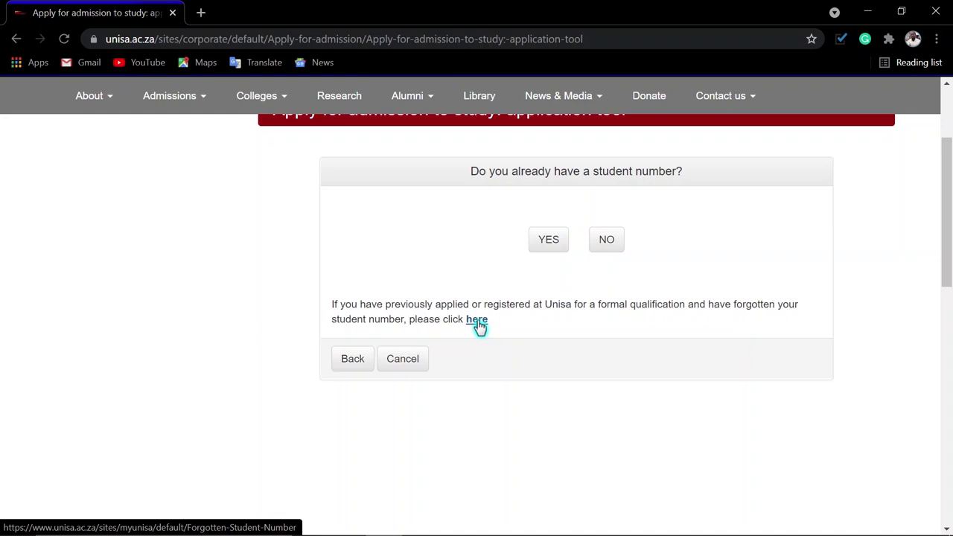
click(609, 240)
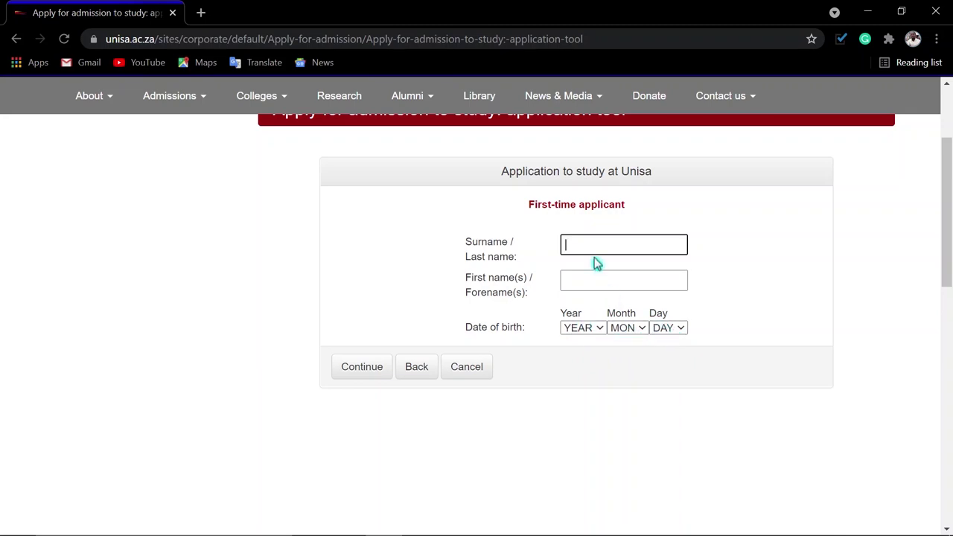
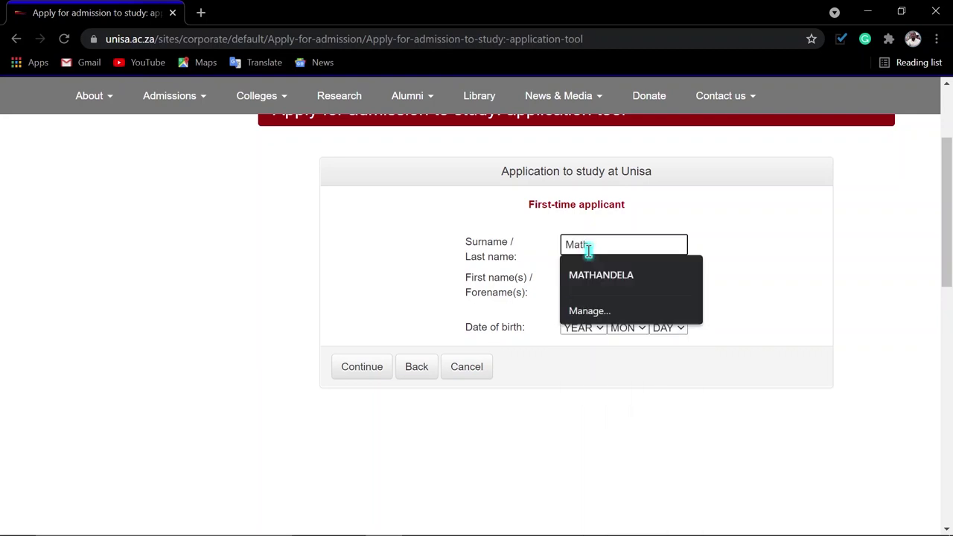
- Enter the applicant's surname and first names
key(Tab)
- Set the date of birth to year 1999 and 04, then submit the personal details
click(583, 328)
text(1999)
key(Tab)
key(Down)
click(663, 328)
text(04)
key(Return)
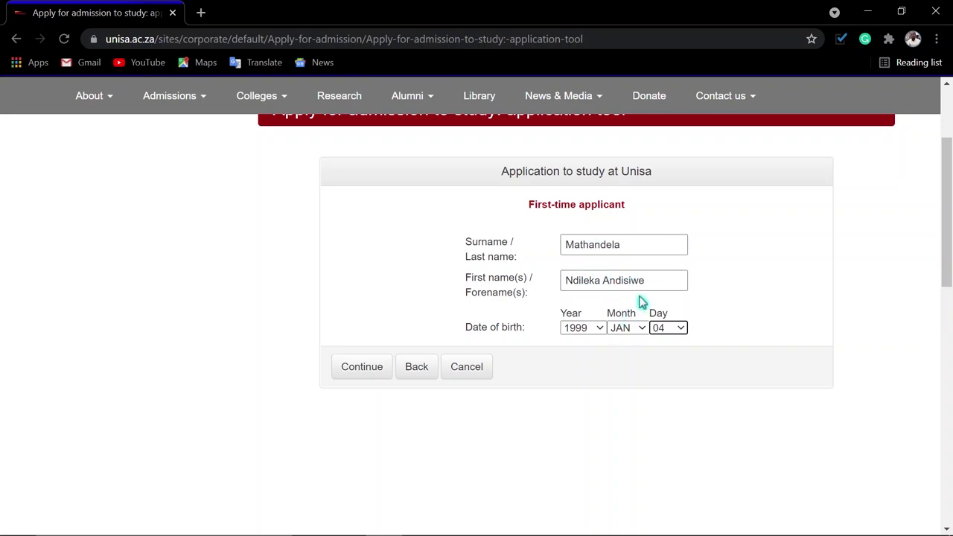
click(662, 273)
click(372, 370)
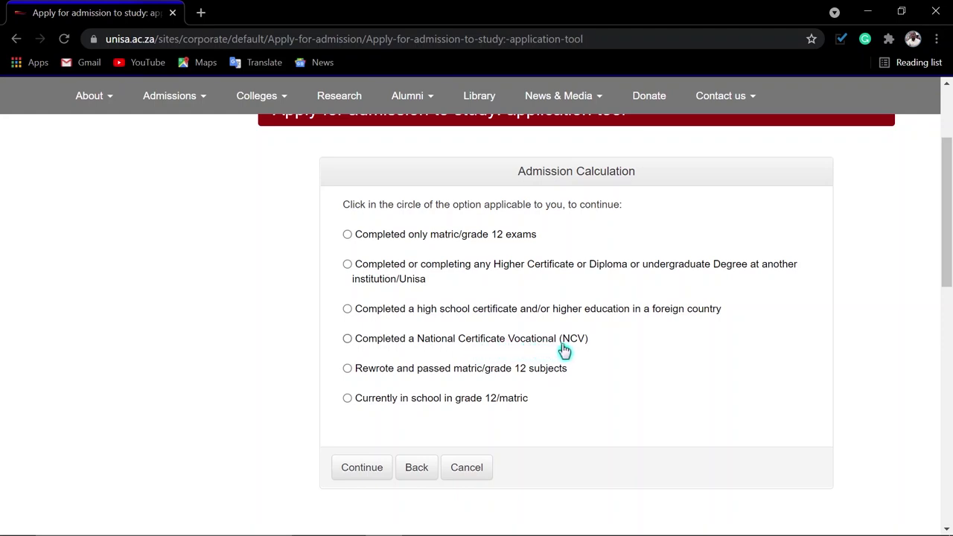
- Declare only matric/grade 12 exams completed and submit the South African ID number
click(347, 235)
click(361, 469)
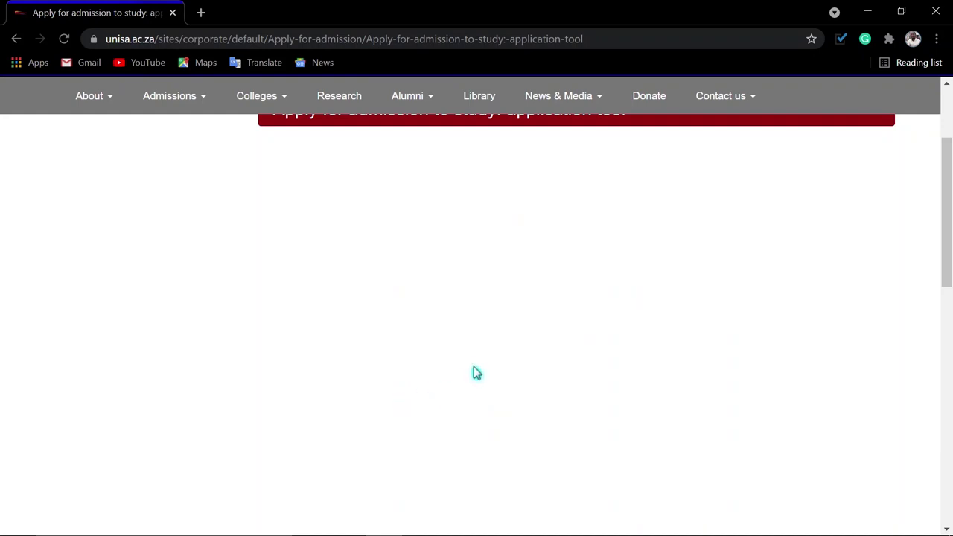
click(517, 238)
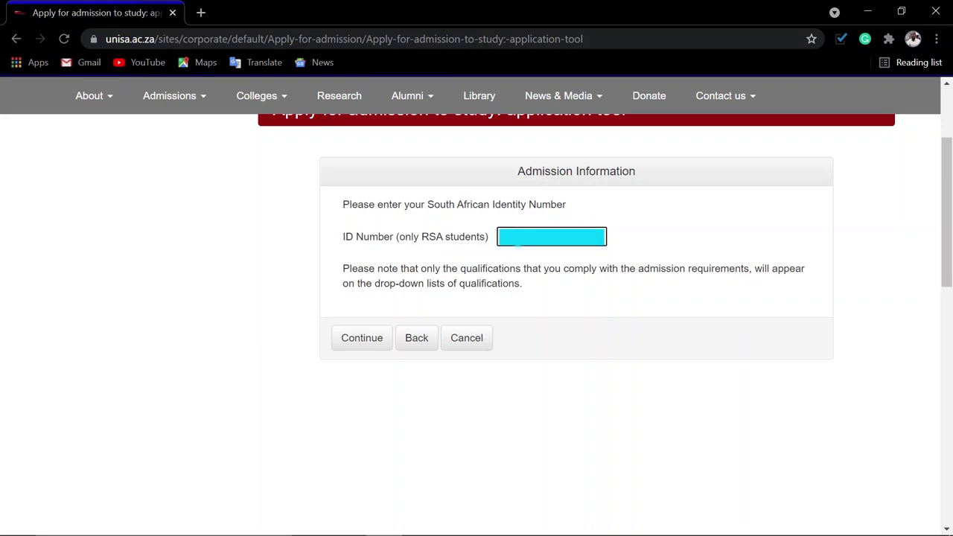
click(356, 339)
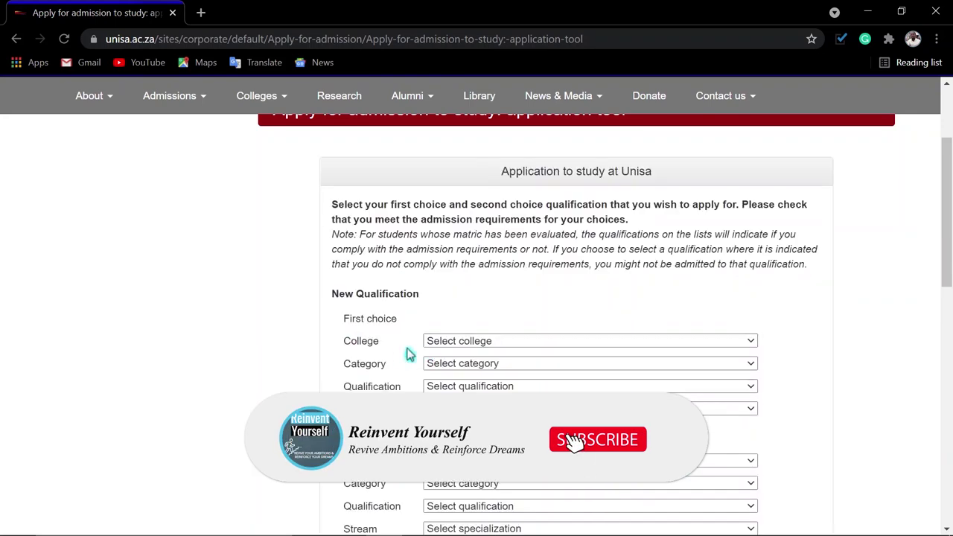
- Browse Bachelor Degrees under College of Science, Engineering and Technology without choosing a qualification
click(482, 345)
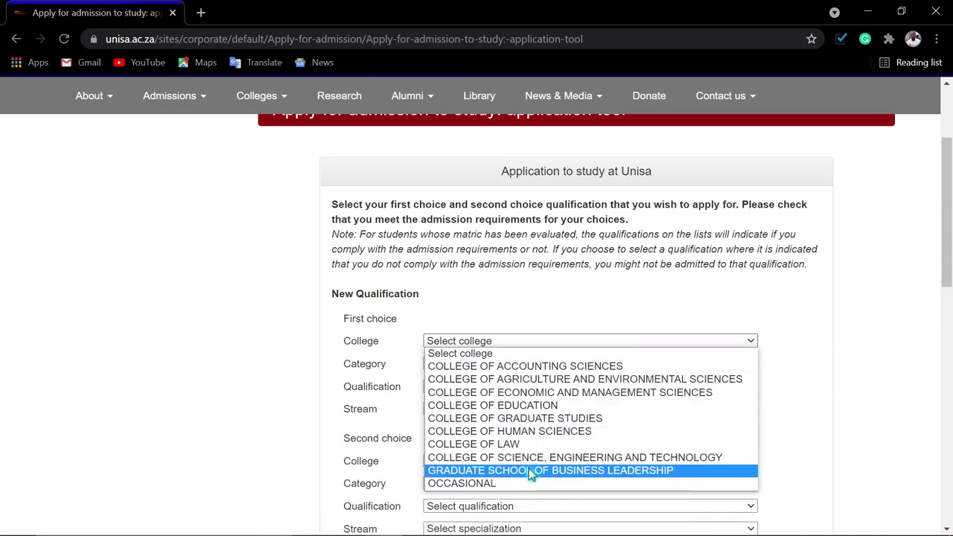
click(534, 457)
click(515, 364)
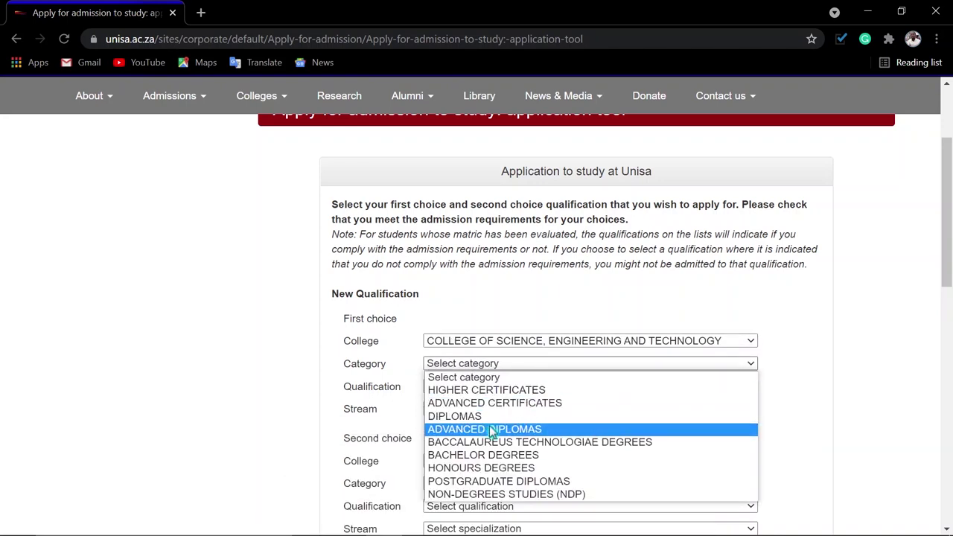
click(471, 456)
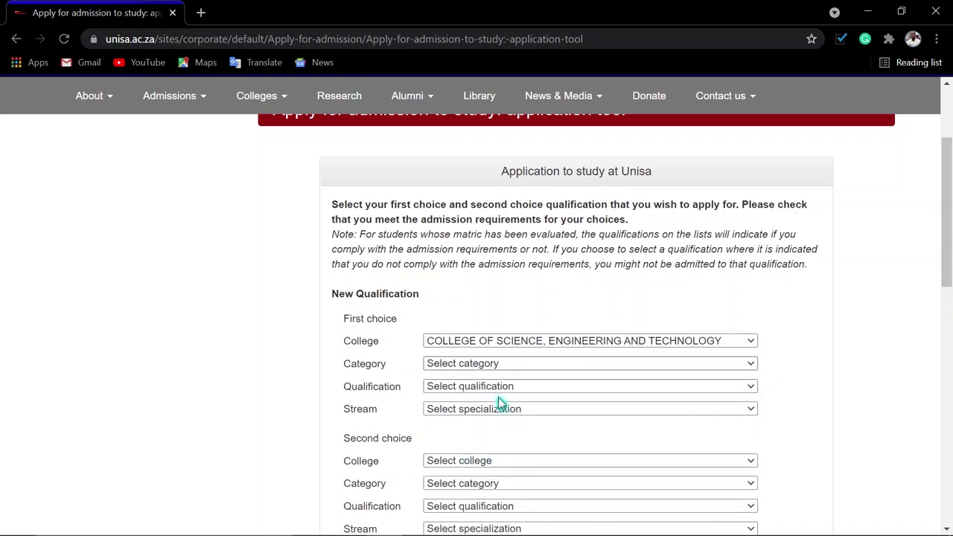
click(492, 387)
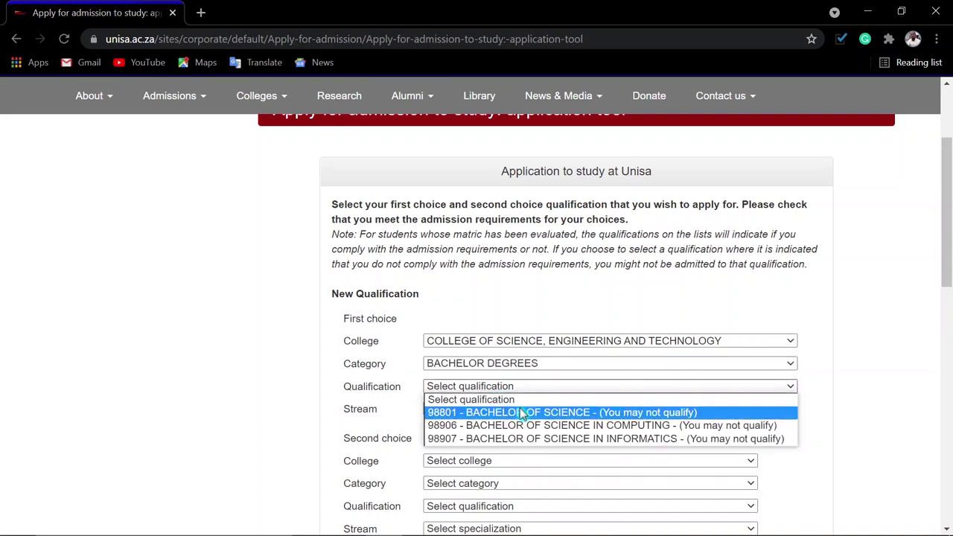
click(503, 397)
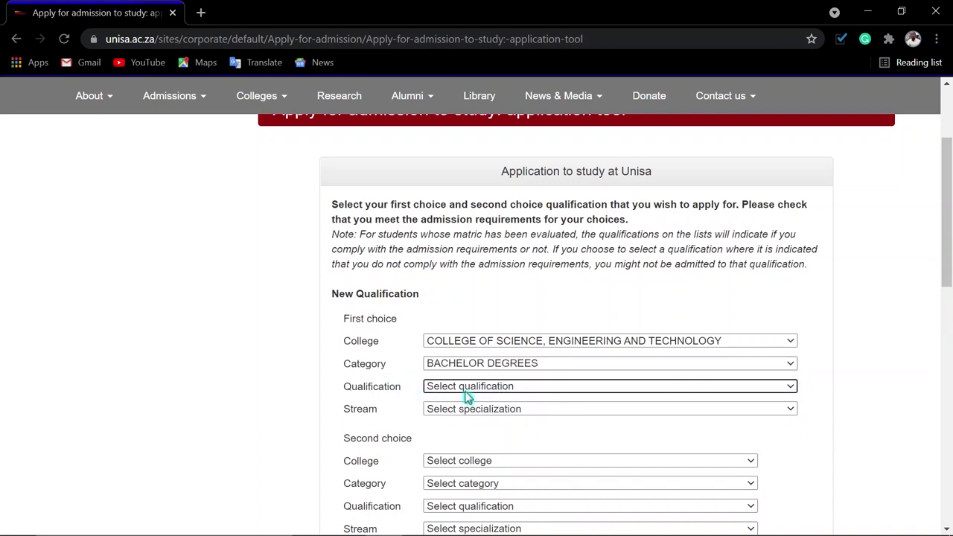
click(479, 394)
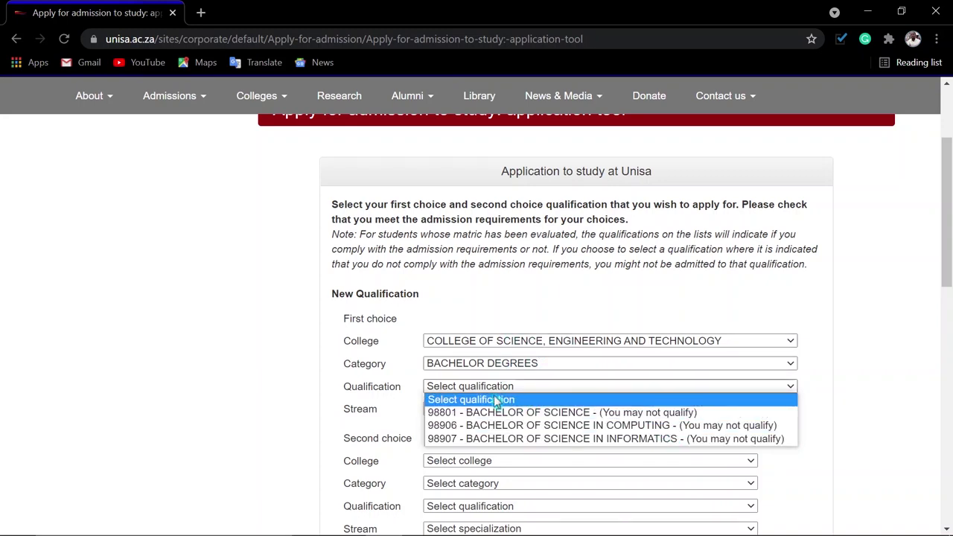
click(472, 387)
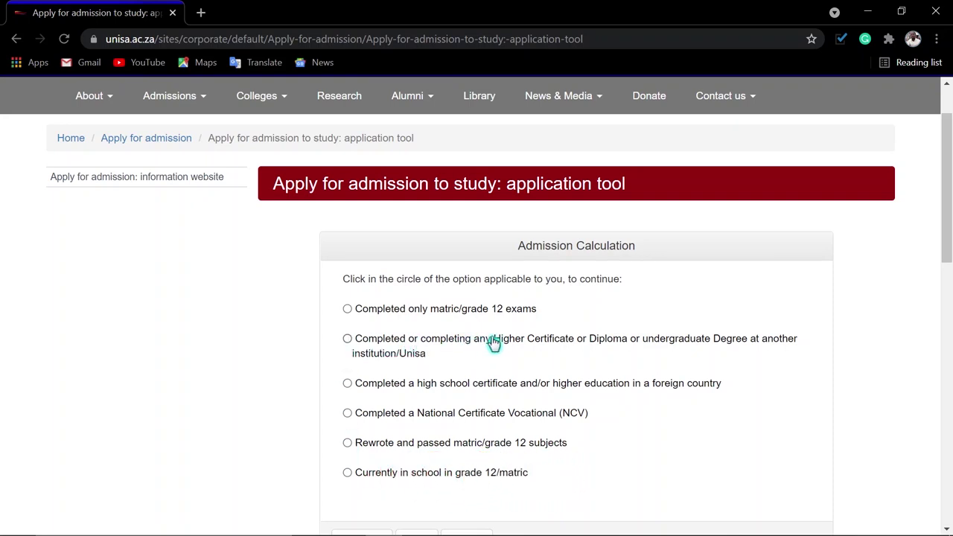
- Declare a completed Higher Certificate, Diploma or Degree and continue to qualification choice
click(347, 339)
scroll(406, 447, down, 2)
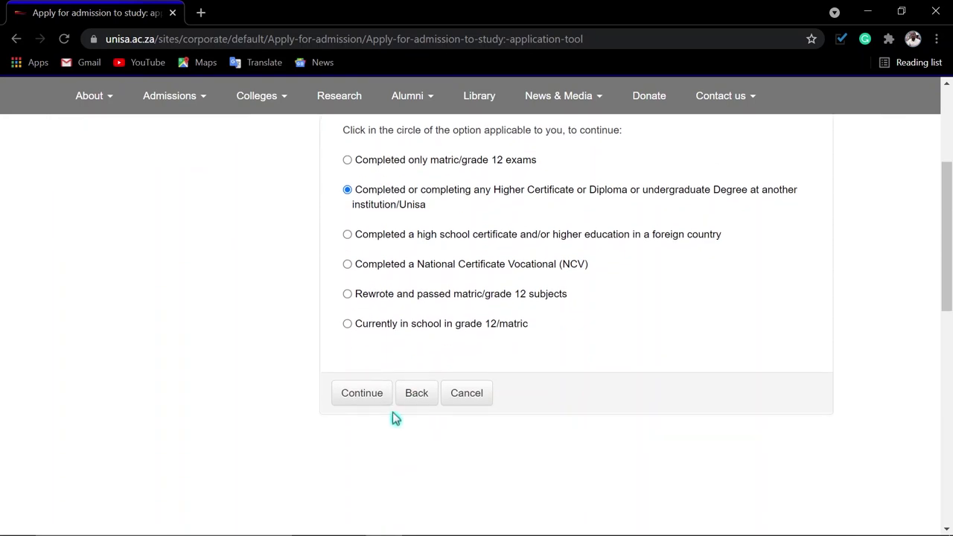
click(354, 402)
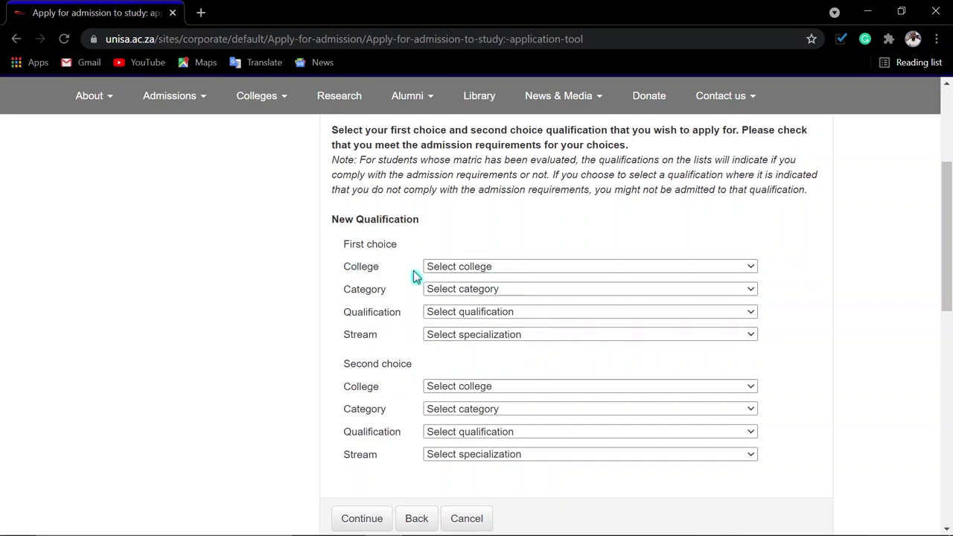
- Select 90136 - Diploma in Industrial Engineering (Diplomas, stream NVT) and confirm the selection
click(491, 268)
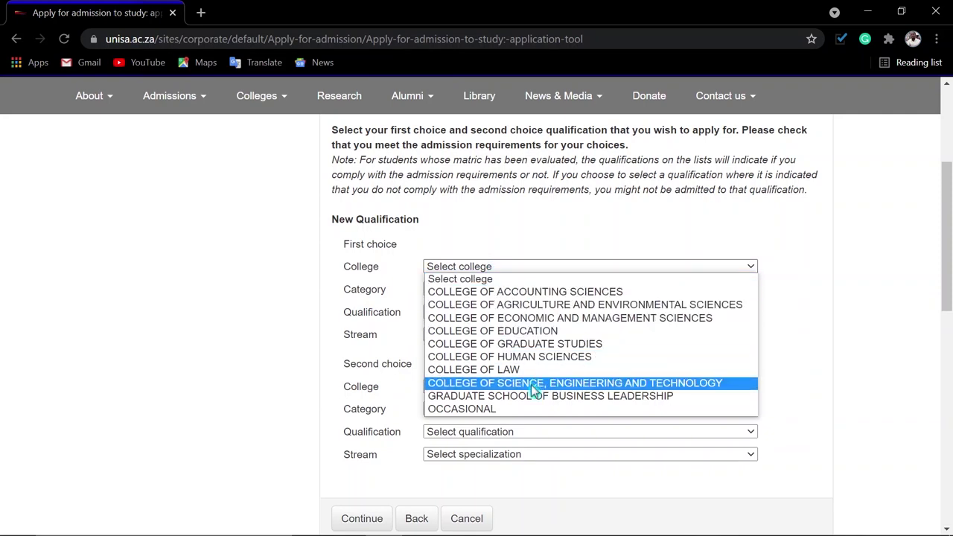
click(542, 385)
click(482, 291)
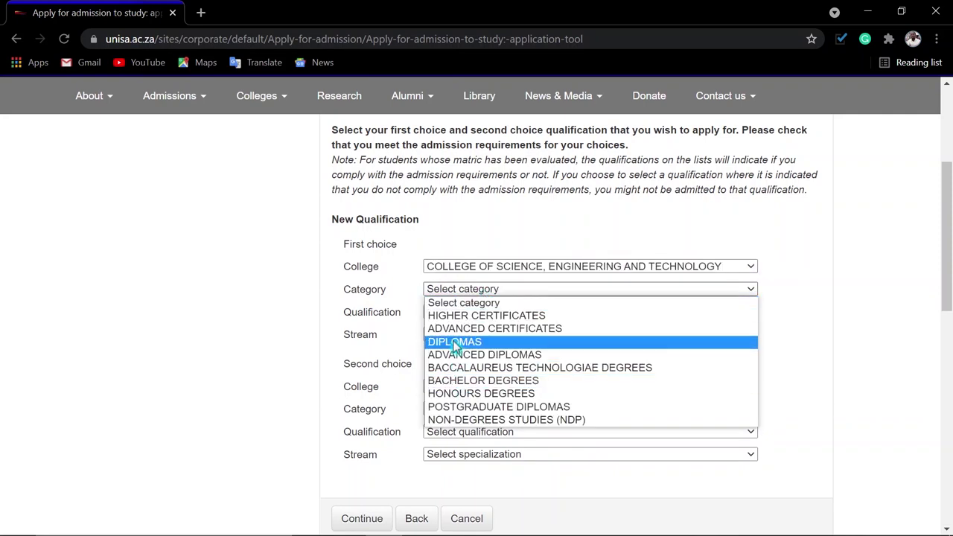
click(466, 342)
click(479, 313)
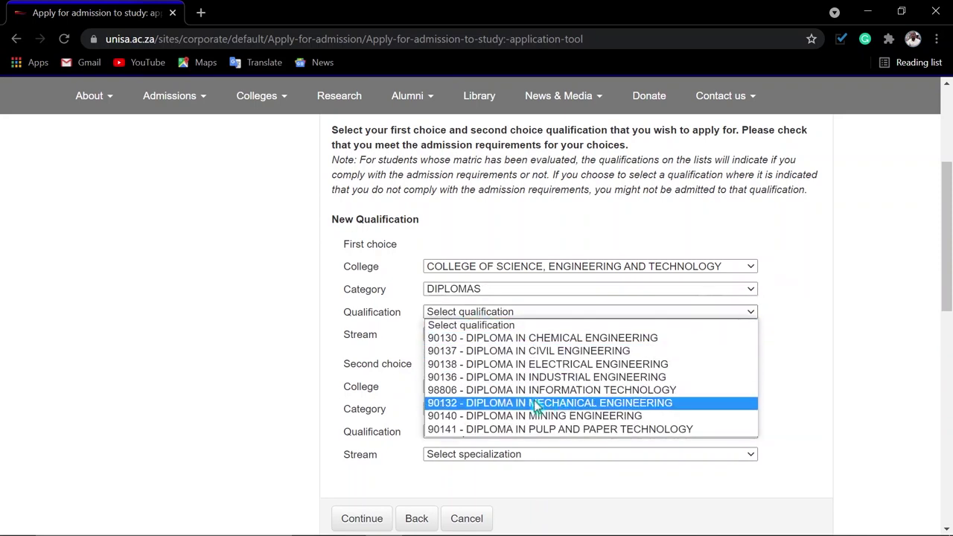
click(536, 377)
click(491, 334)
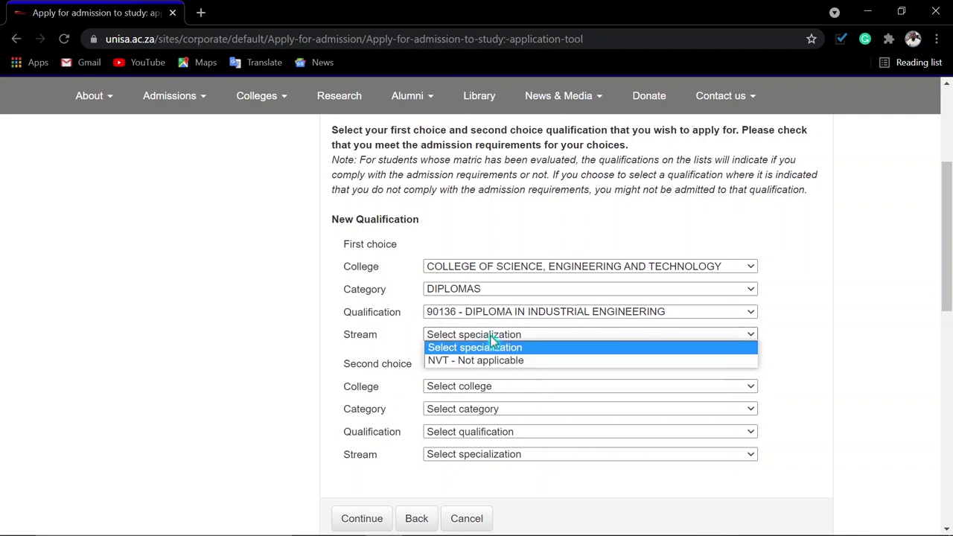
click(484, 360)
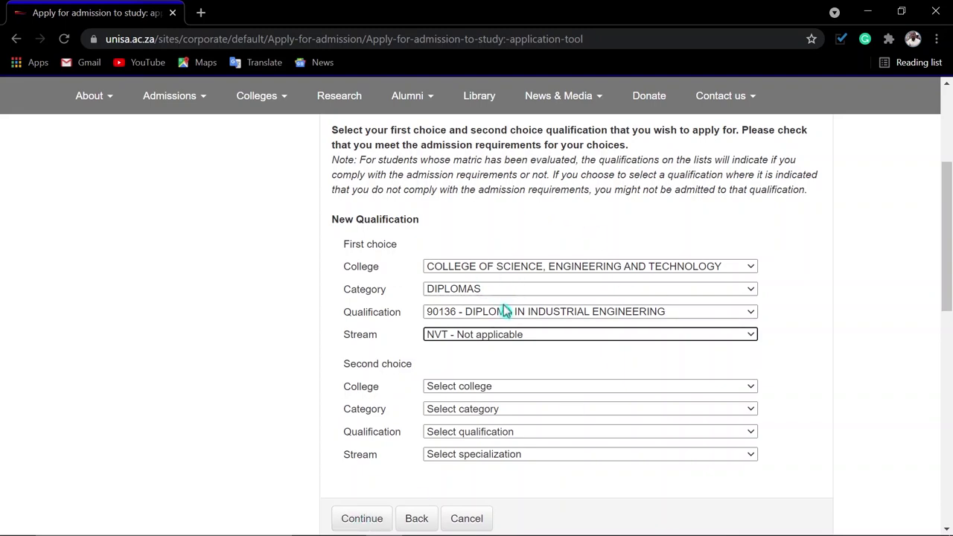
click(347, 516)
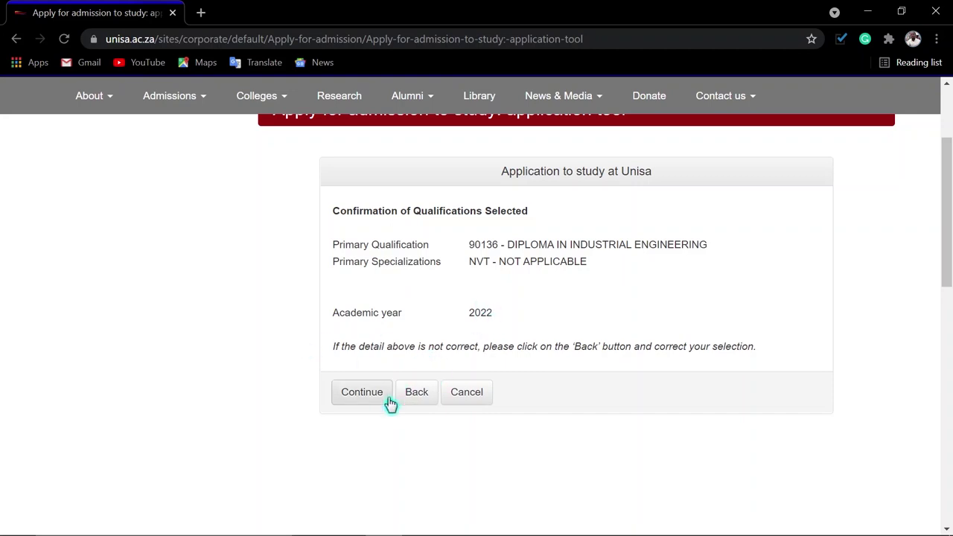
click(361, 390)
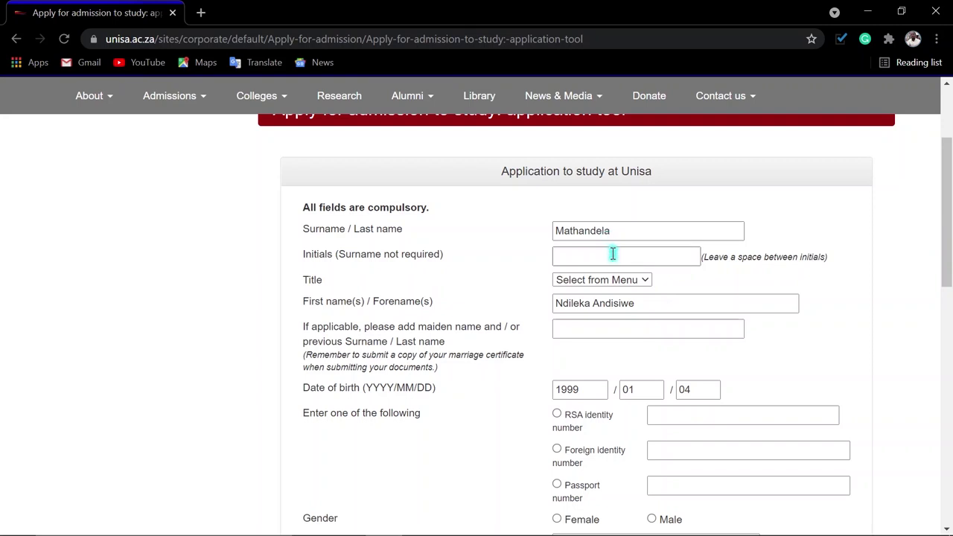
scroll(618, 251, down, 1)
- Enter the applicant's initials and choose MISS as the title
click(590, 181)
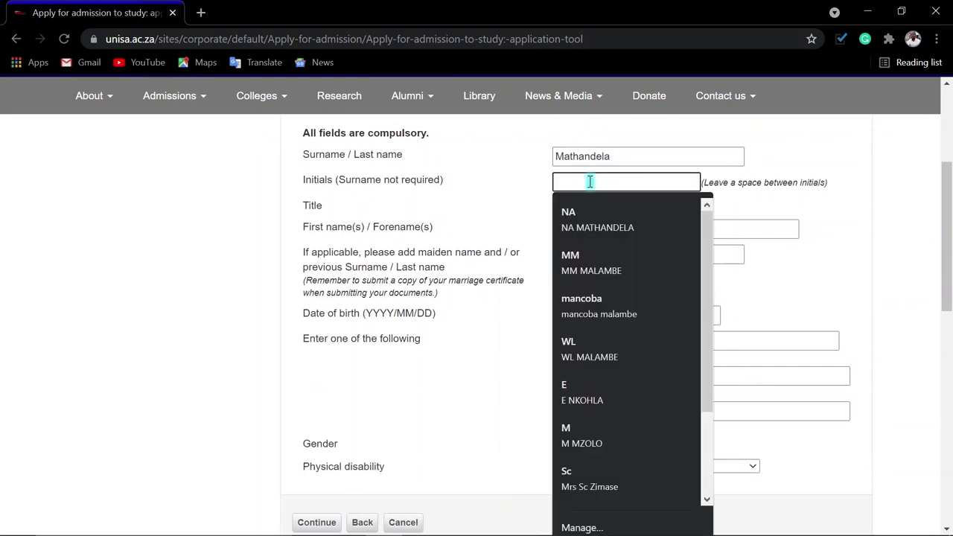
text(NA)
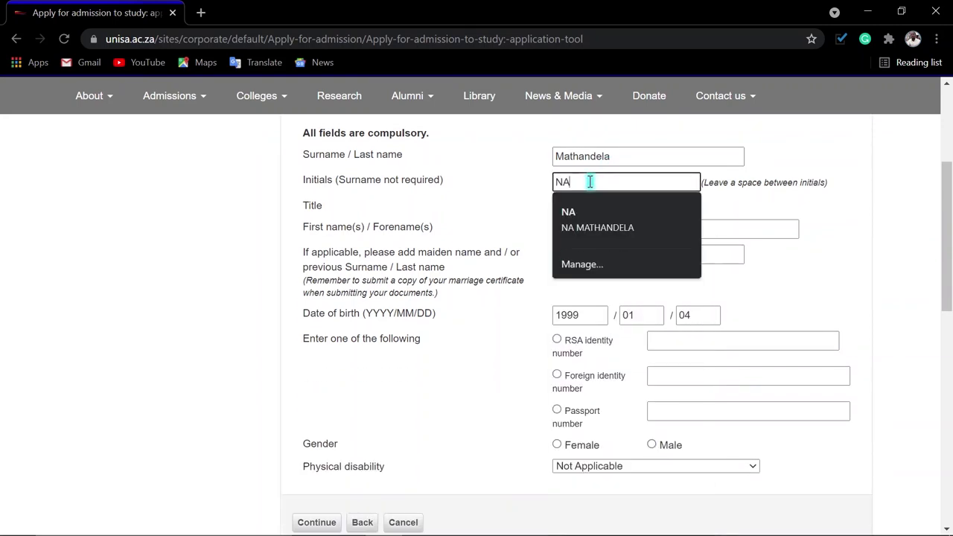
key(BackSpace)
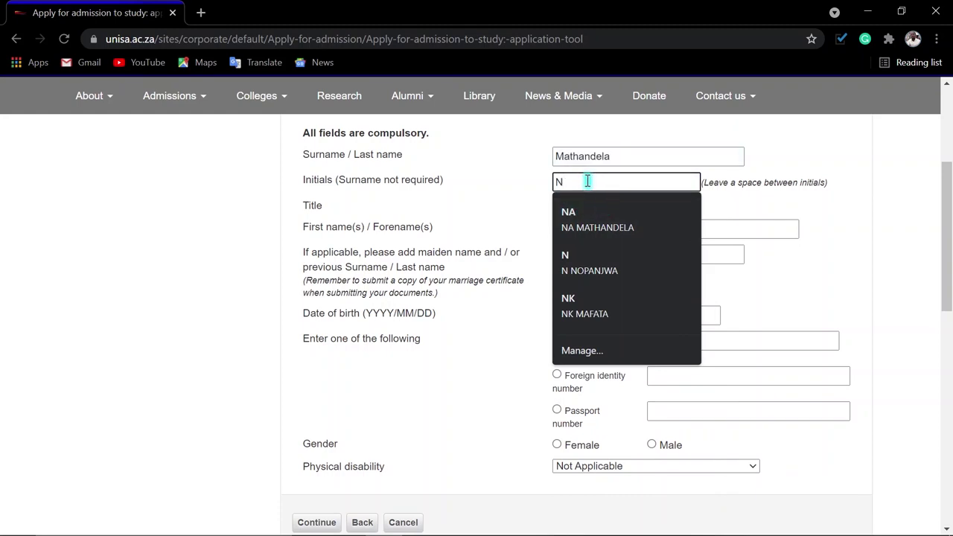
text(A)
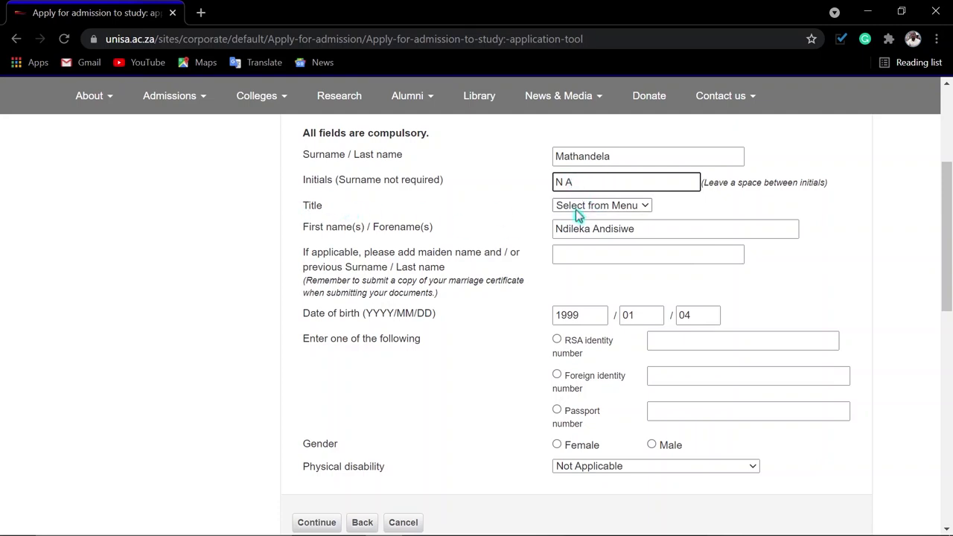
click(578, 212)
click(570, 246)
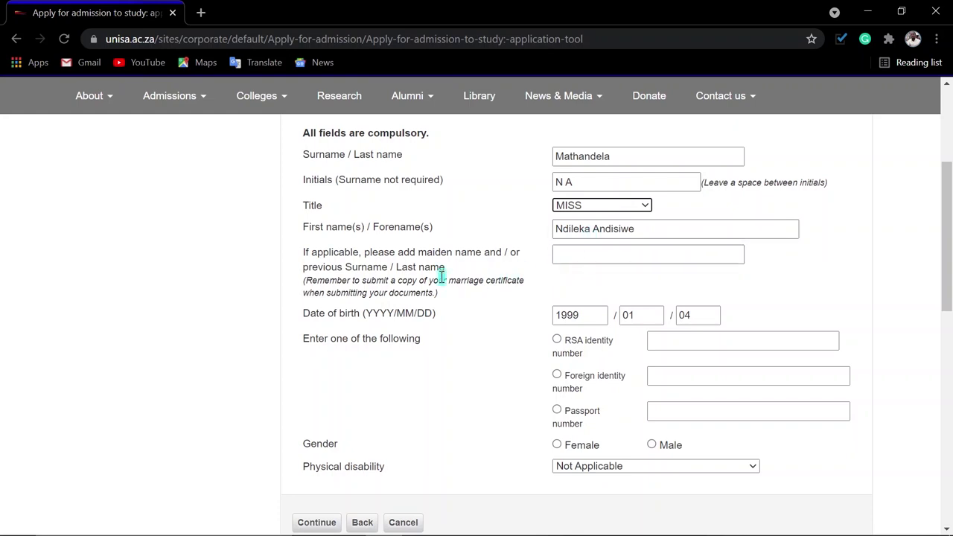
- Provide an RSA identity number and set the gender to Female
click(560, 341)
click(673, 343)
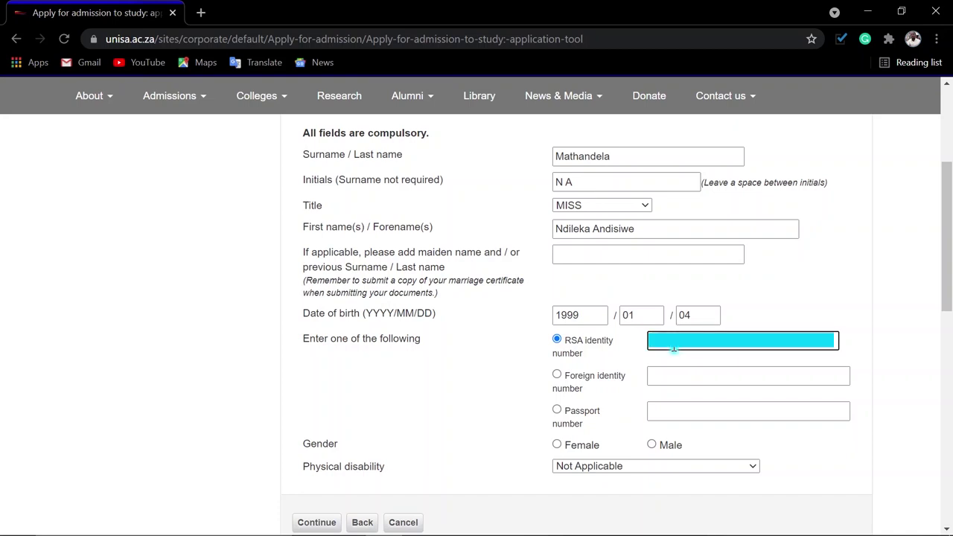
click(556, 447)
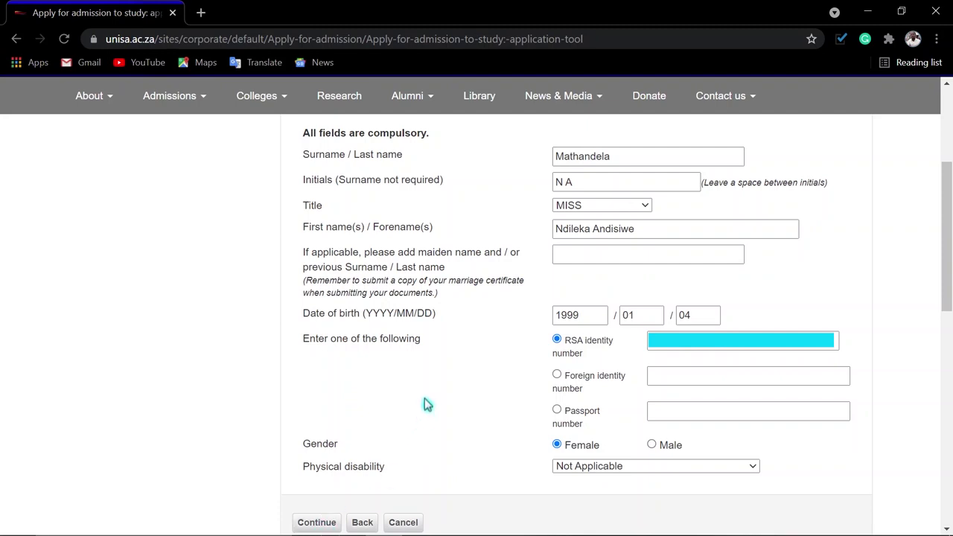
click(446, 158)
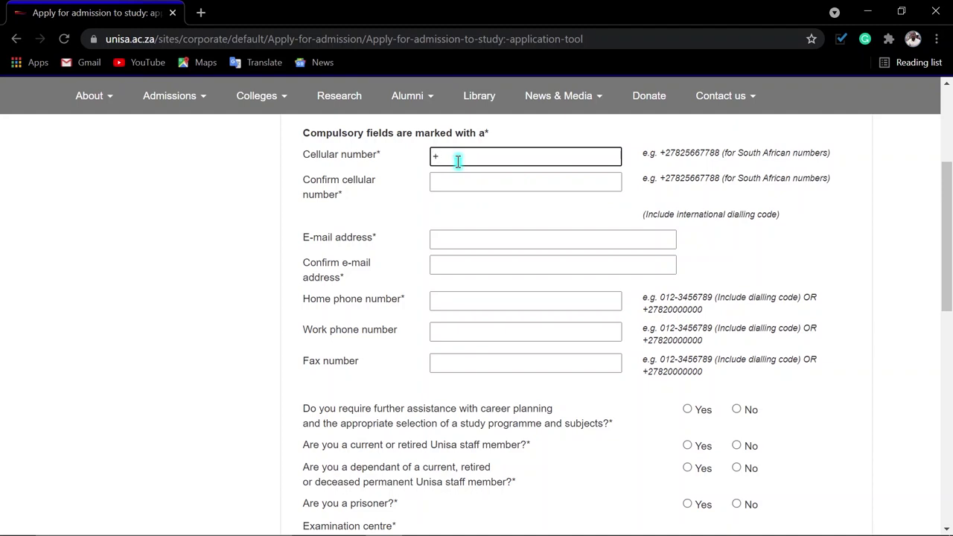
- Enter the cellular number and make the confirmation field match it
text(52)
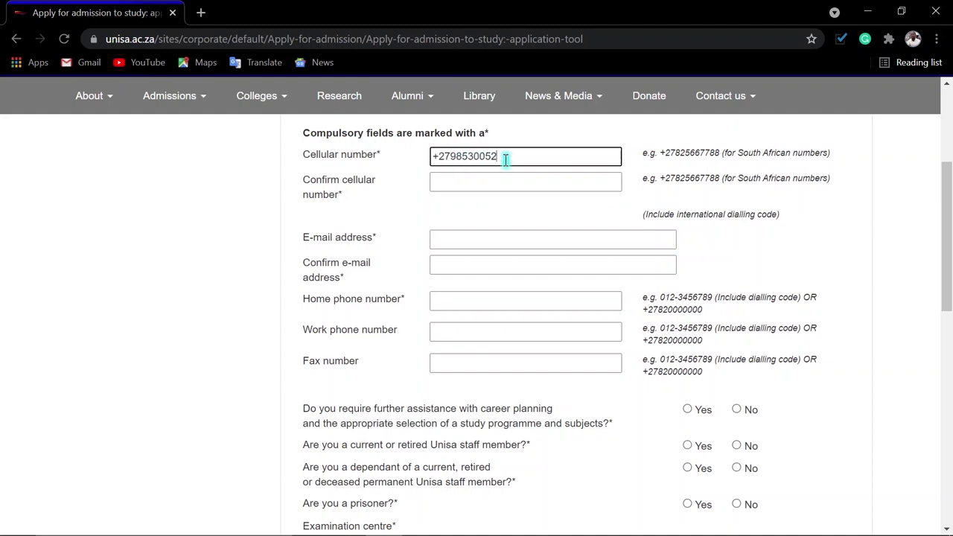
drag(504, 157, 358, 157)
key(ctrl+c)
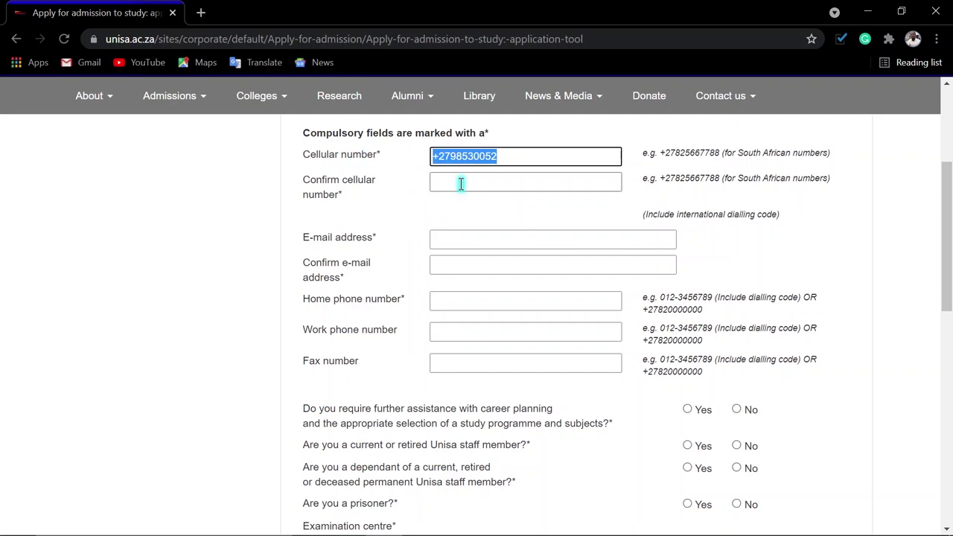
click(460, 183)
key(ctrl+v)
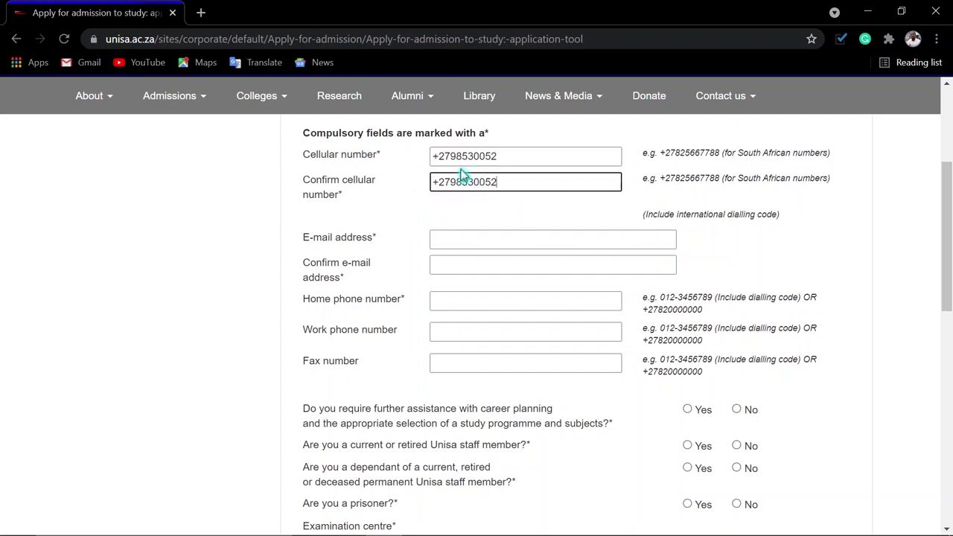
click(456, 162)
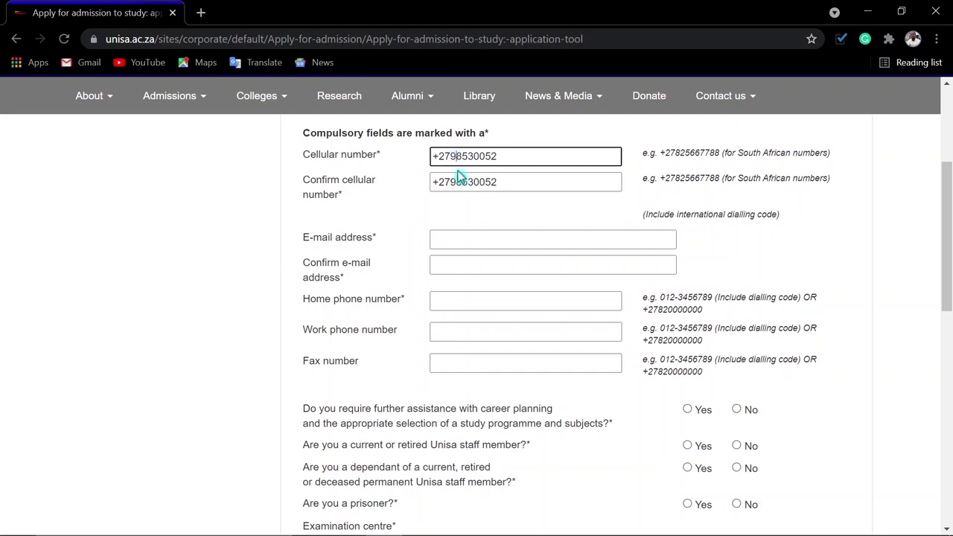
text(7)
click(447, 181)
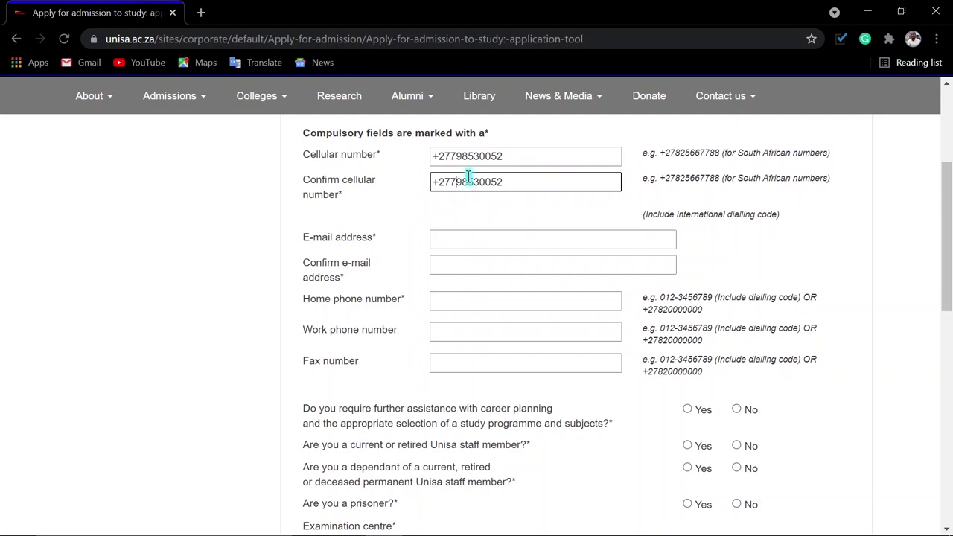
- Fill in the e-mail address from the suggestion and paste it into Confirm e-mail
click(462, 237)
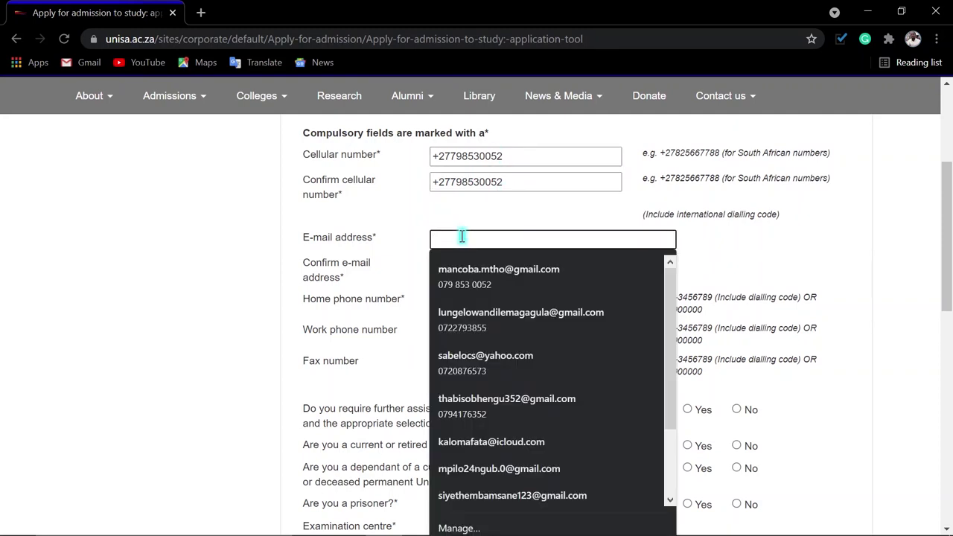
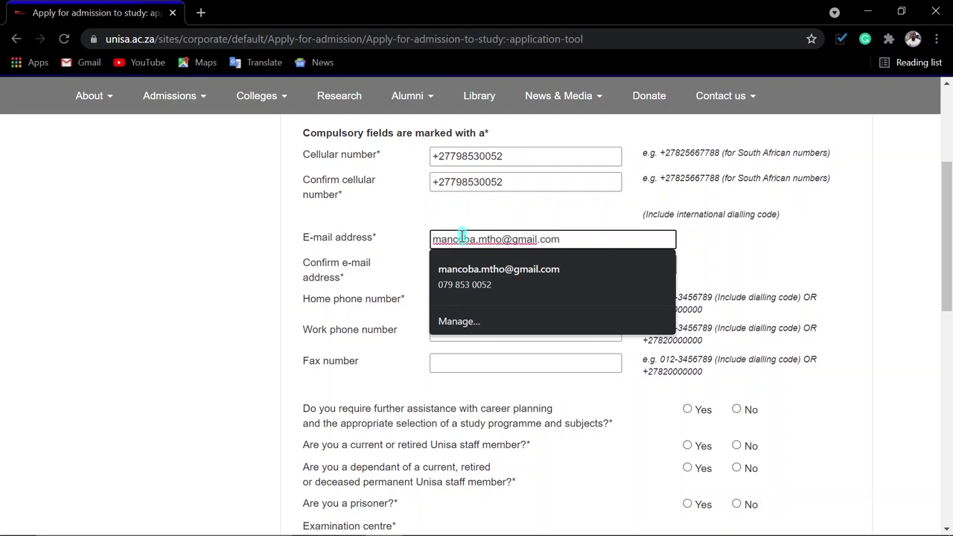
click(408, 235)
click(548, 265)
triple_click(577, 242)
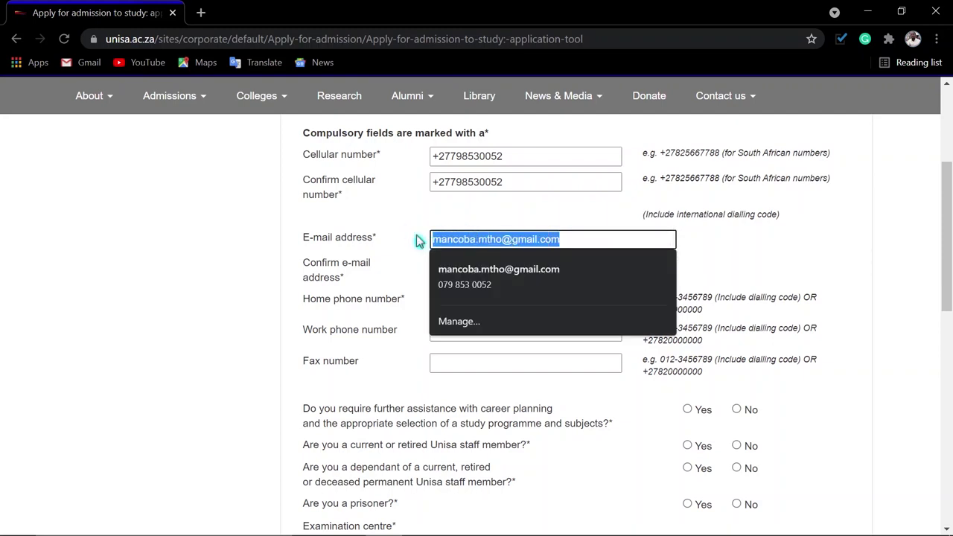
key(ctrl+c)
click(447, 265)
key(ctrl+v)
click(406, 293)
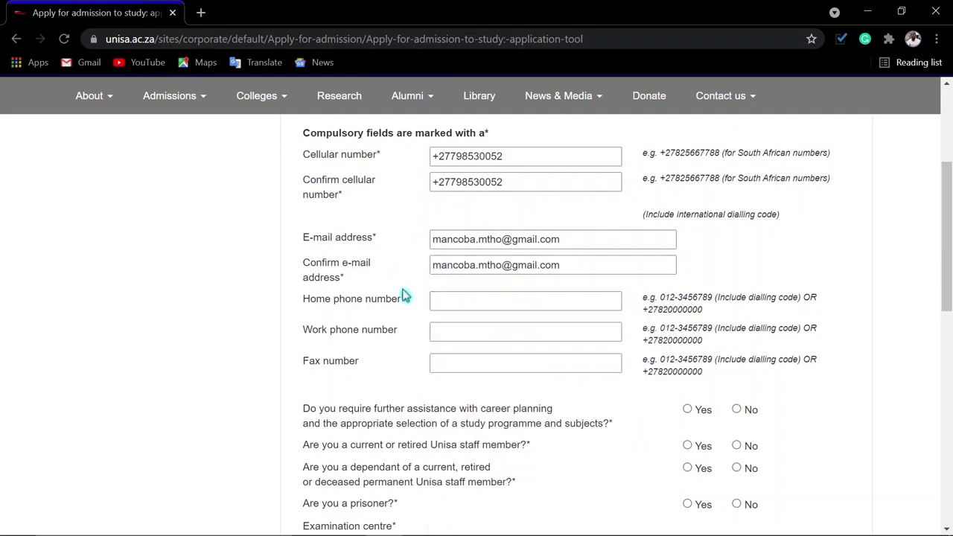
- Enter the applicant's home phone number
click(458, 301)
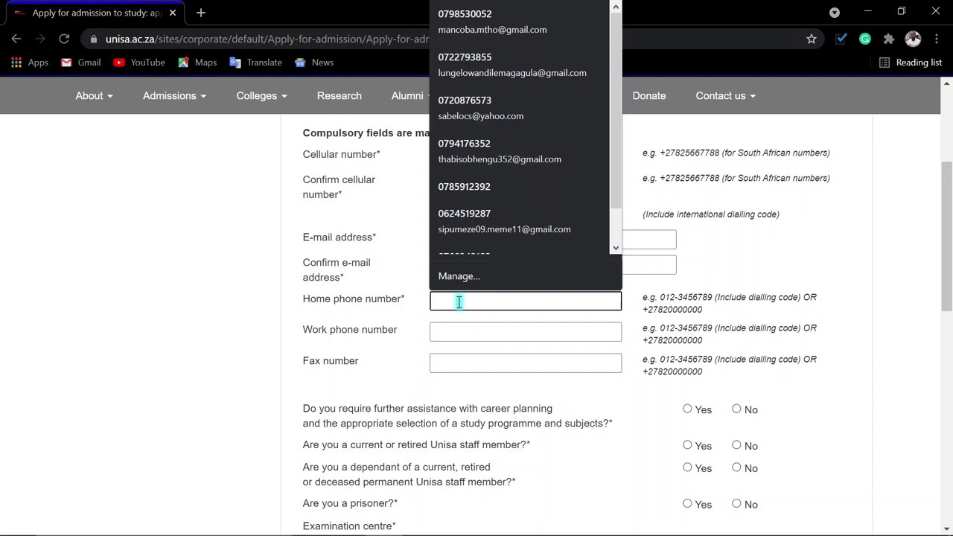
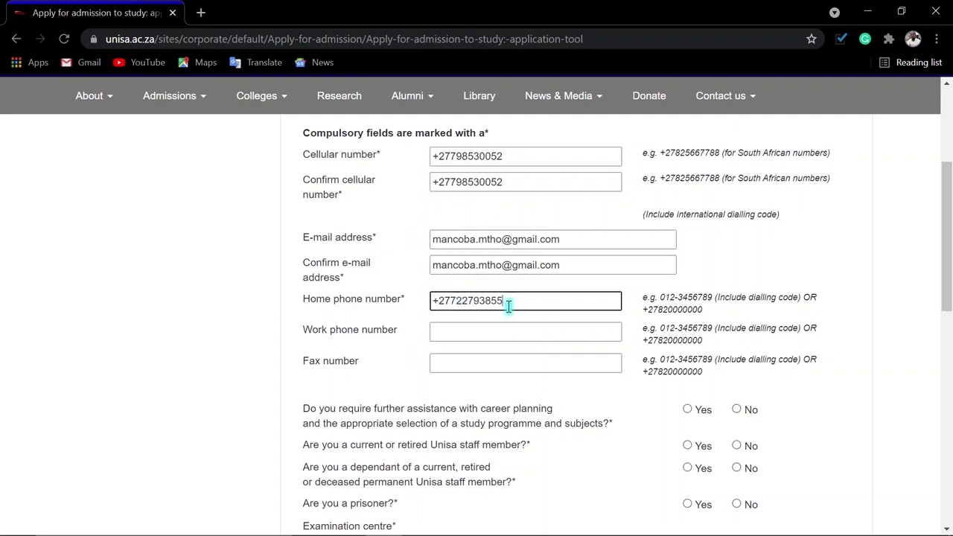
drag(511, 301, 384, 299)
click(518, 301)
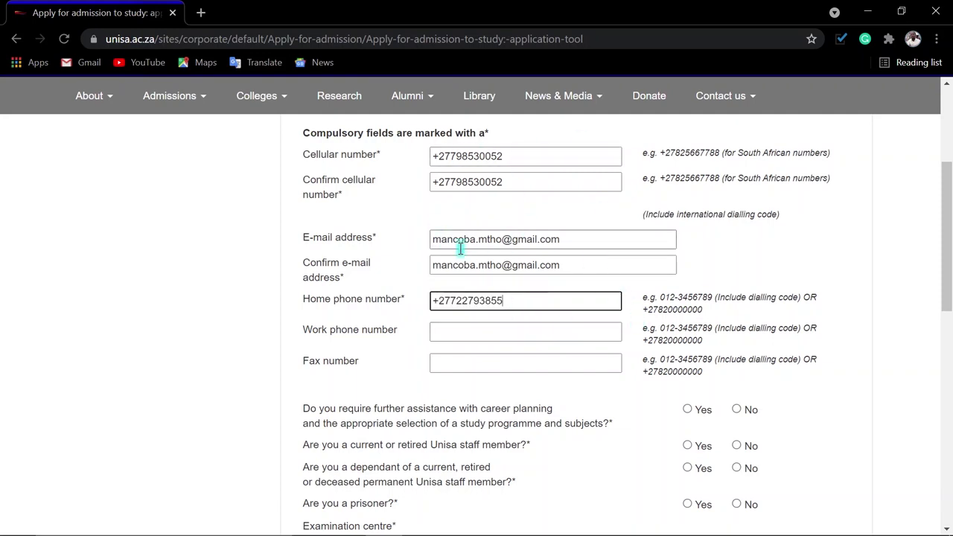
- Answer No to career assistance, Unisa staff, staff dependant and prisoner questions
scroll(659, 330, down, 2)
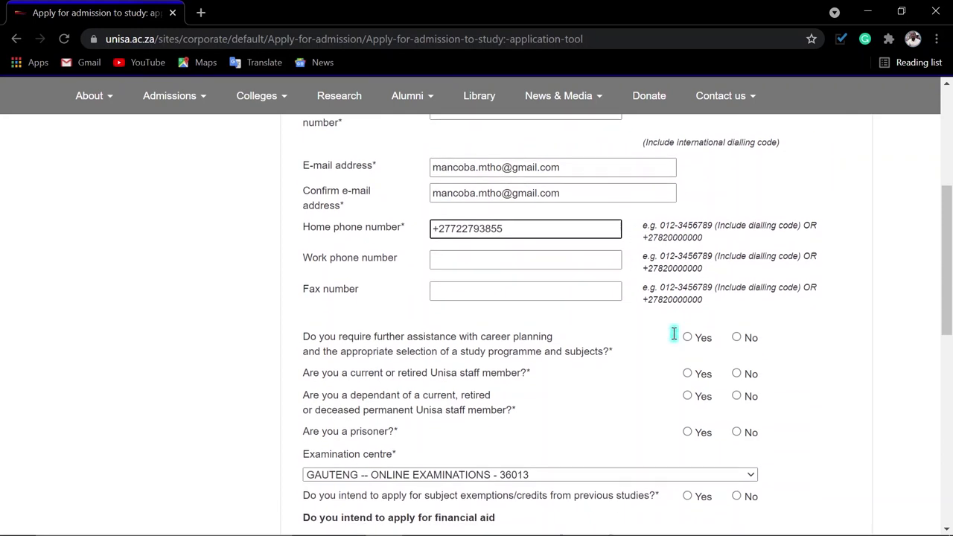
scroll(677, 341, down, 1)
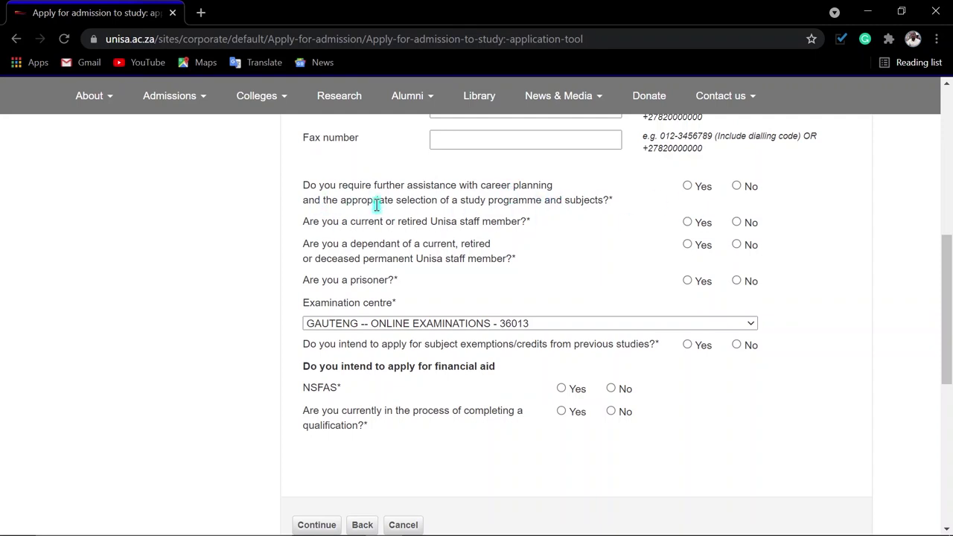
click(737, 187)
click(737, 224)
click(737, 245)
click(737, 281)
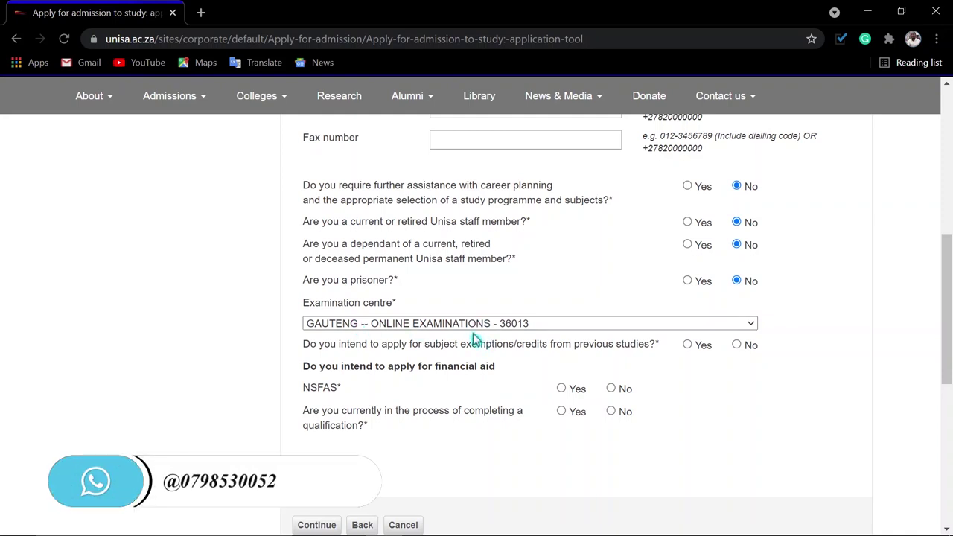
- Keep GAUTENG -- ONLINE EXAMINATIONS - 36013 as examination centre and answer the exemption question
click(547, 325)
click(546, 325)
click(547, 325)
click(547, 325)
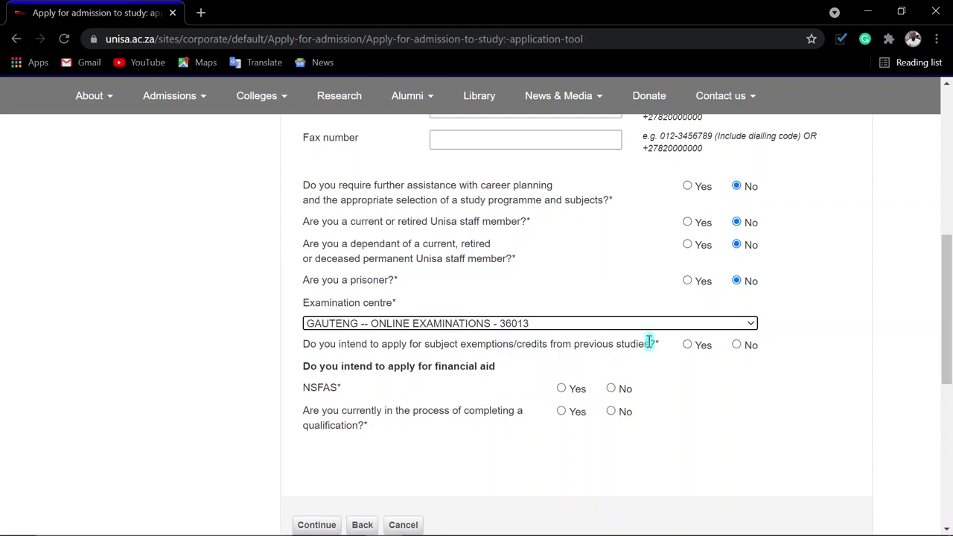
click(687, 346)
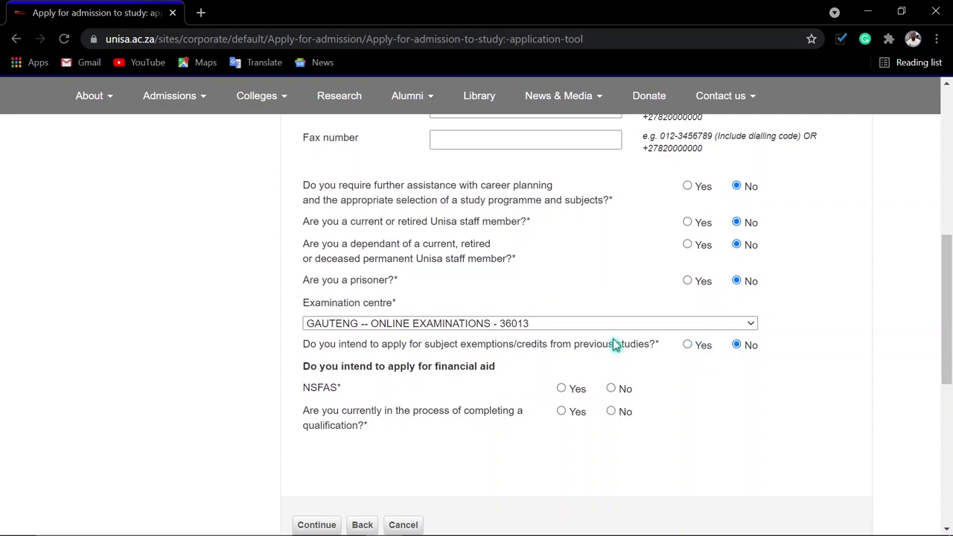
- Answer Yes to NSFAS and to a qualification in progress, 'Advanced Diploma in Quality', and continue
click(561, 390)
click(561, 413)
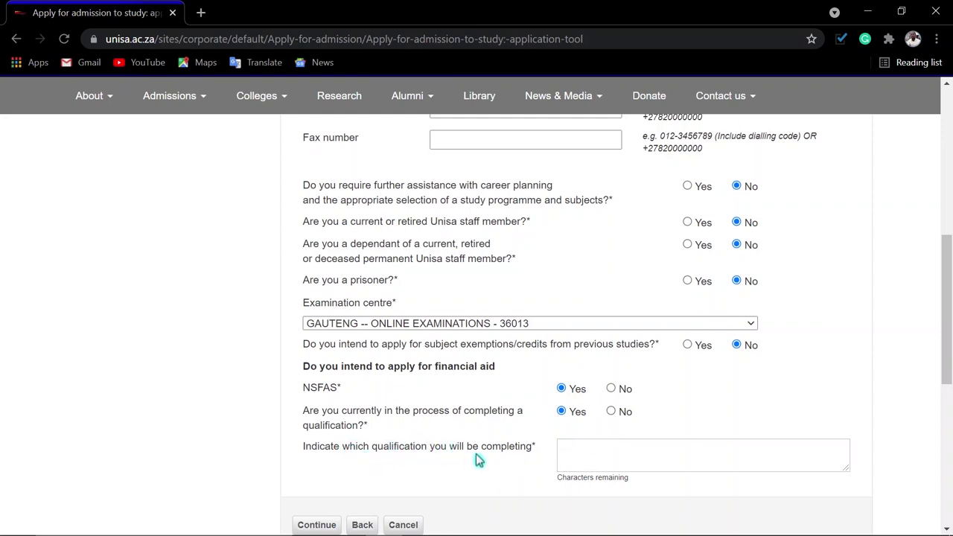
click(586, 451)
text(Advance)
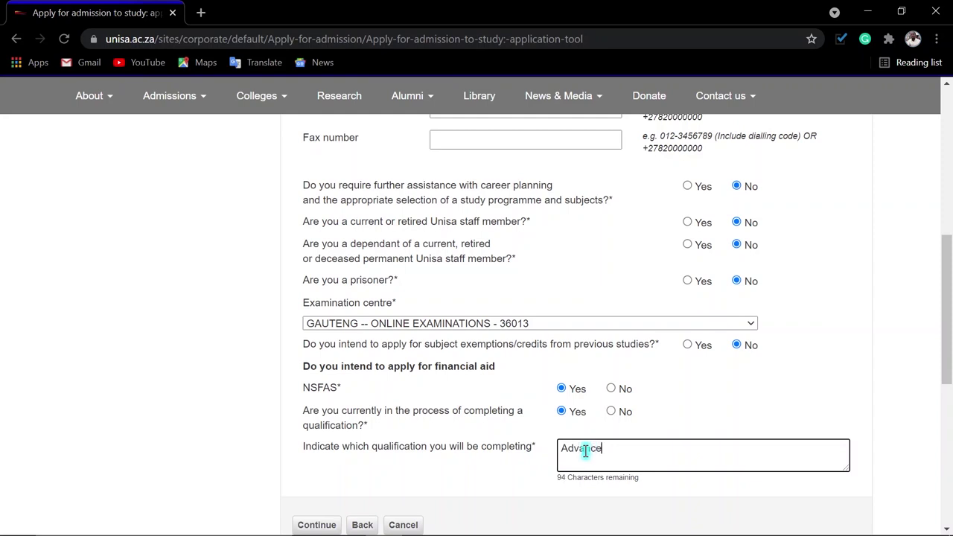
text(d Diploma in Quality)
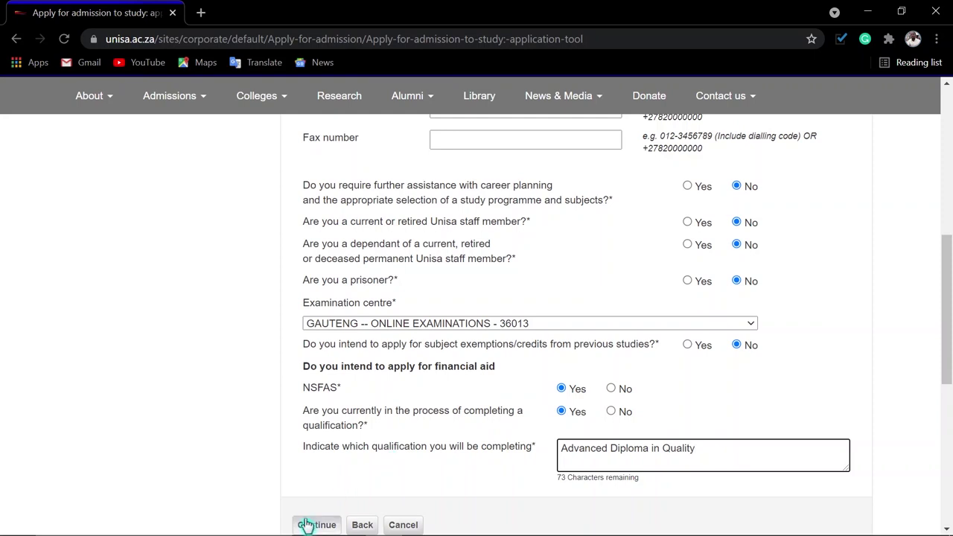
click(316, 525)
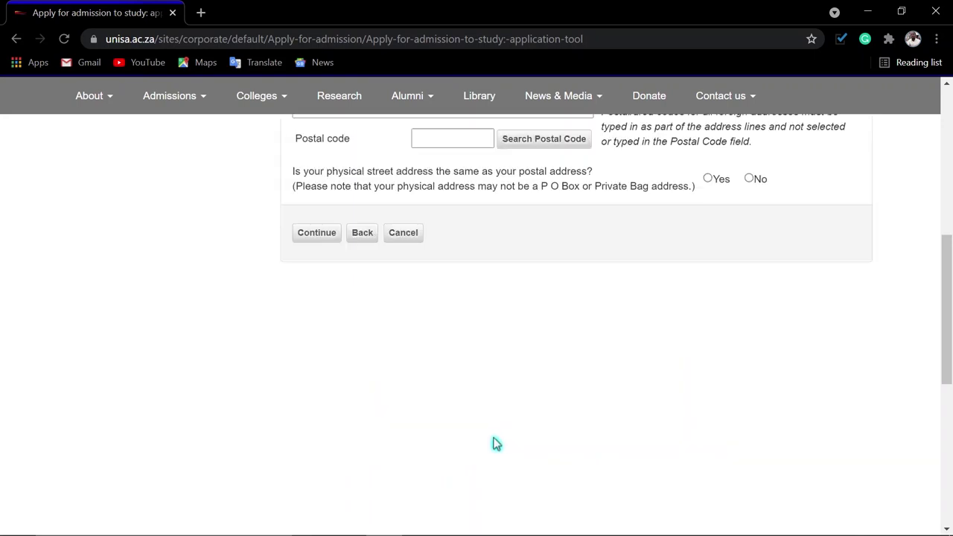
- Enter the street address on the first postal address line
scroll(506, 415, up, 3)
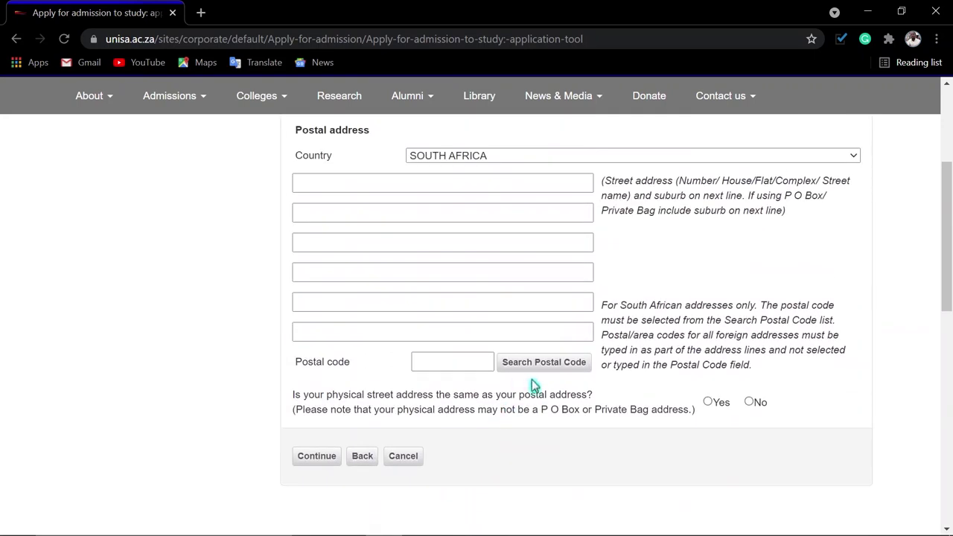
scroll(573, 251, up, 1)
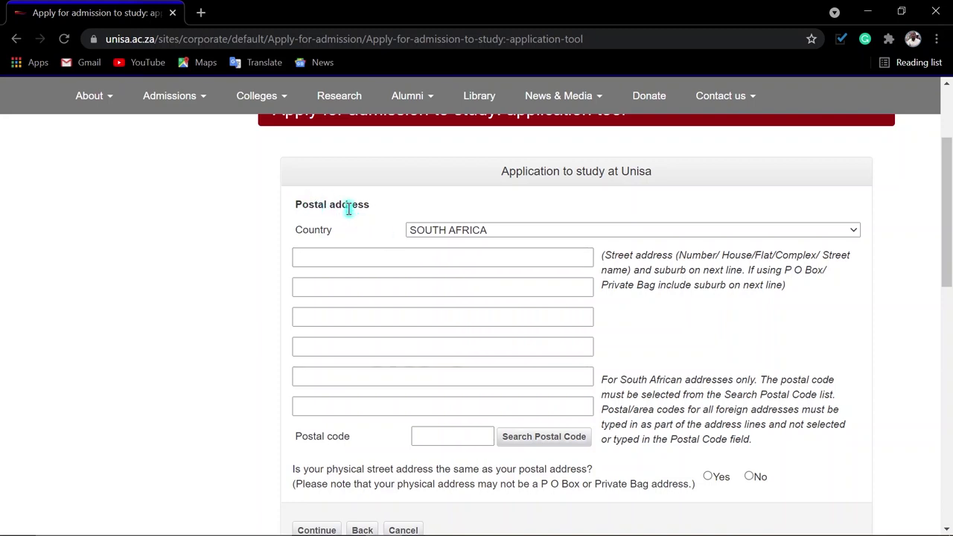
click(309, 256)
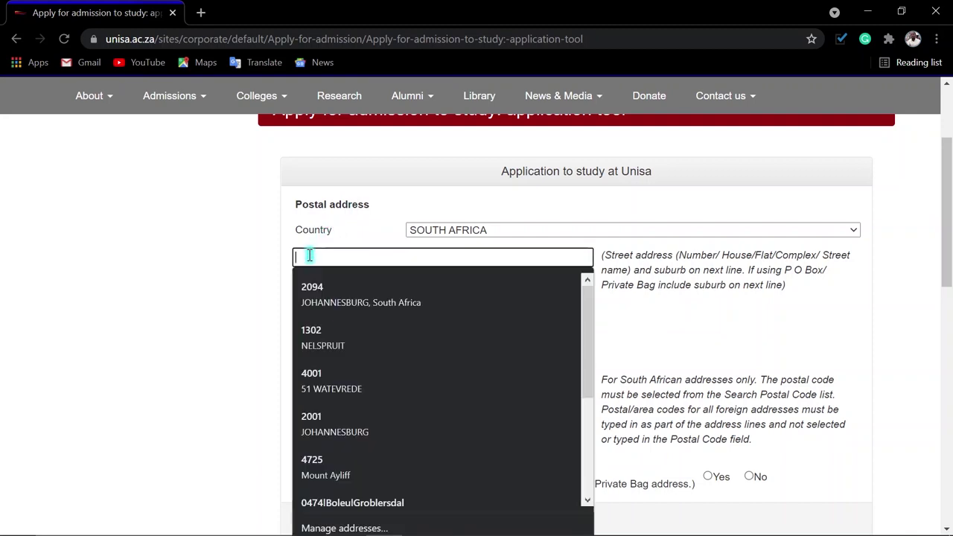
click(271, 263)
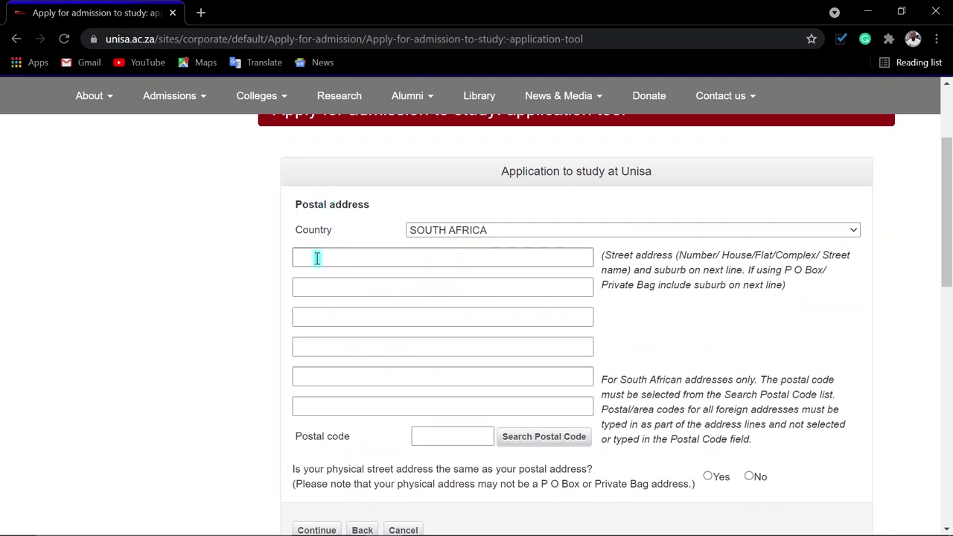
click(314, 257)
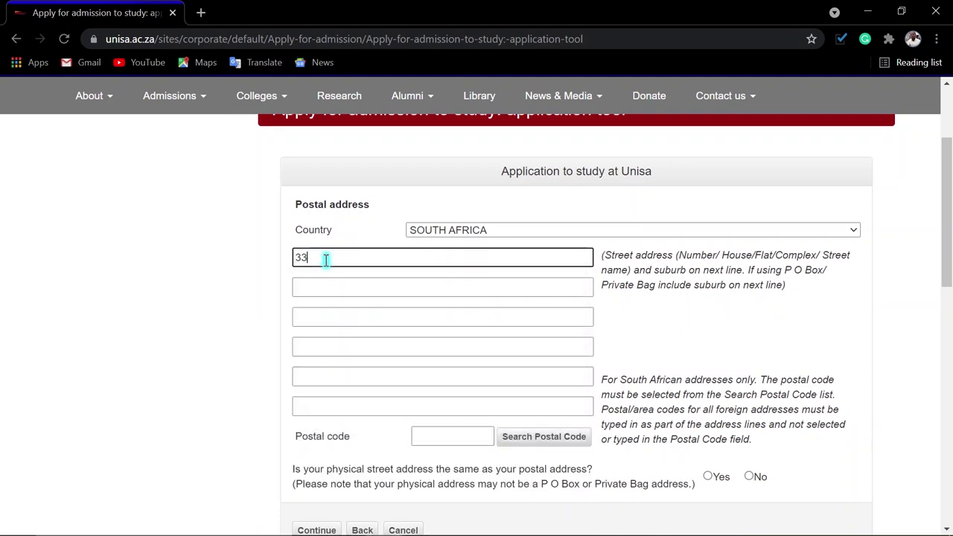
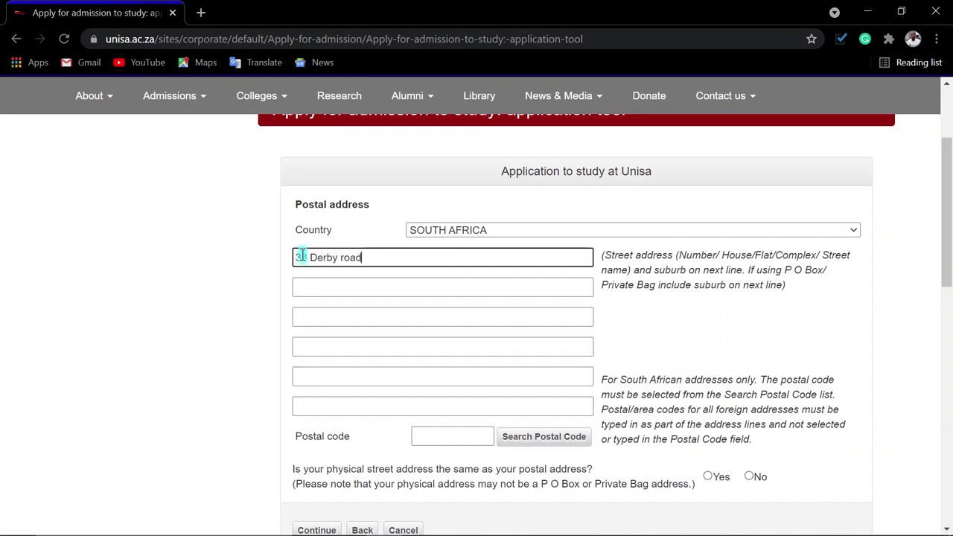
- Enter the suburb on the second line and copy it for the postal code search
click(324, 287)
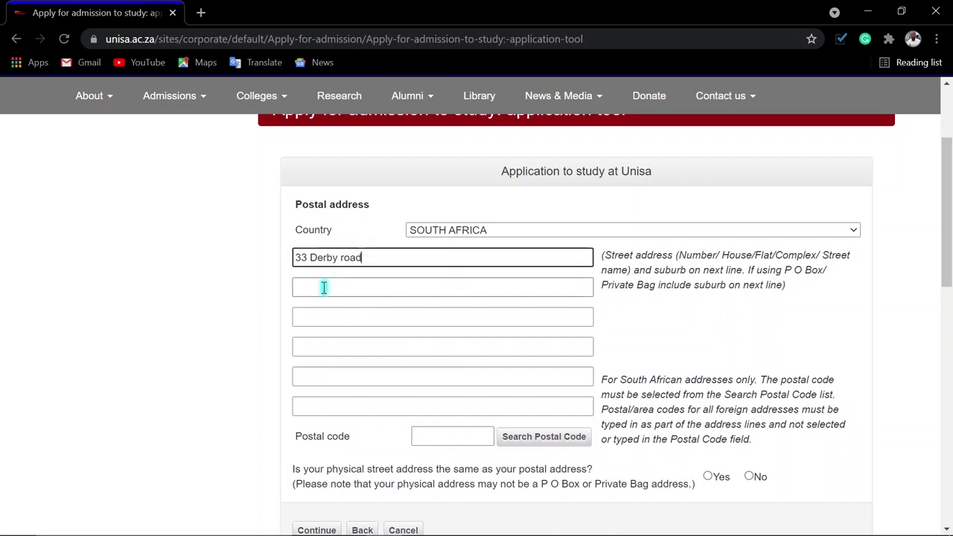
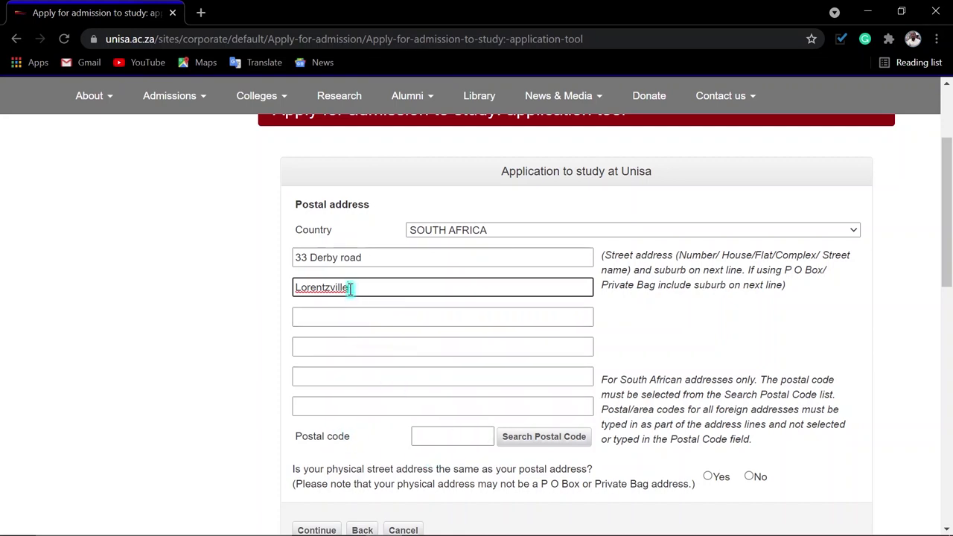
drag(350, 288, 290, 287)
key(ctrl+c)
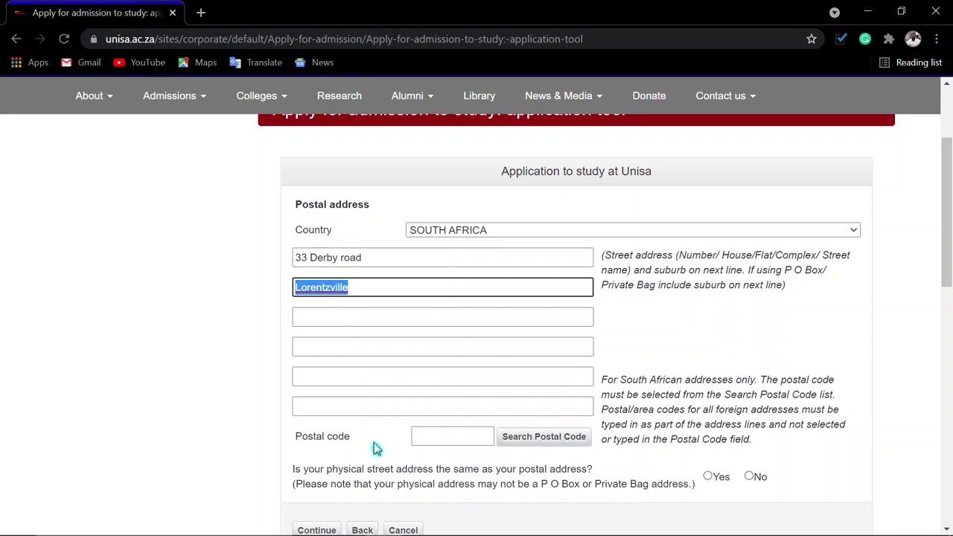
click(545, 442)
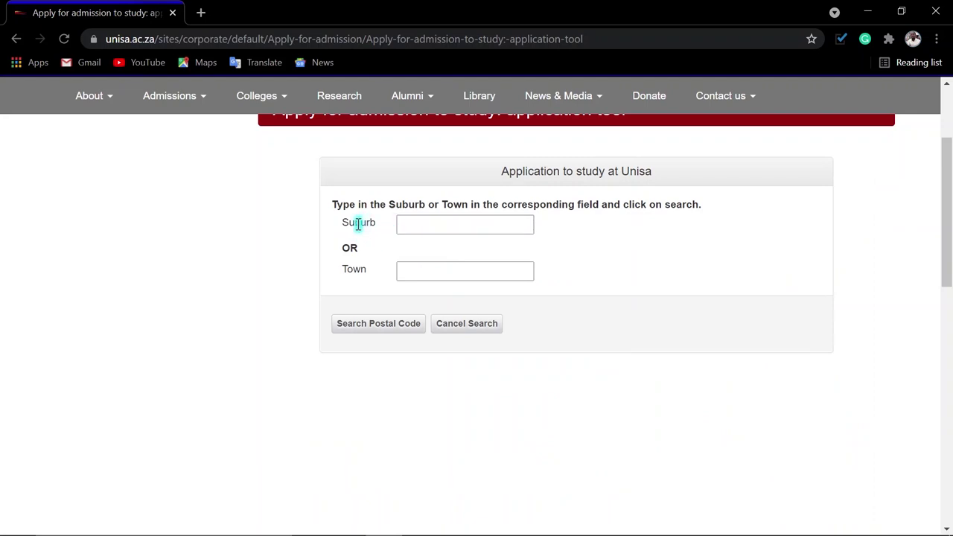
- Search postal codes using the pasted suburb and select the single matching code
click(412, 223)
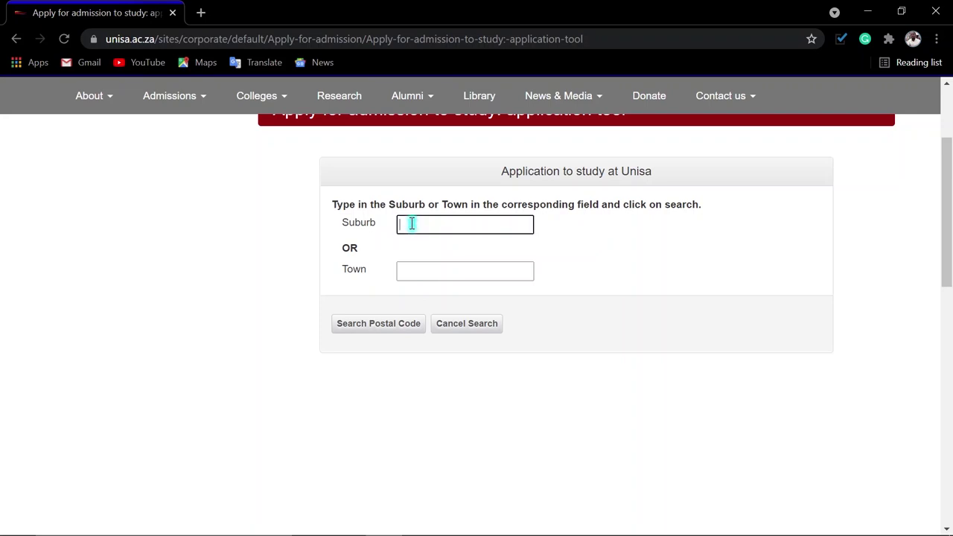
key(ctrl+v)
click(382, 329)
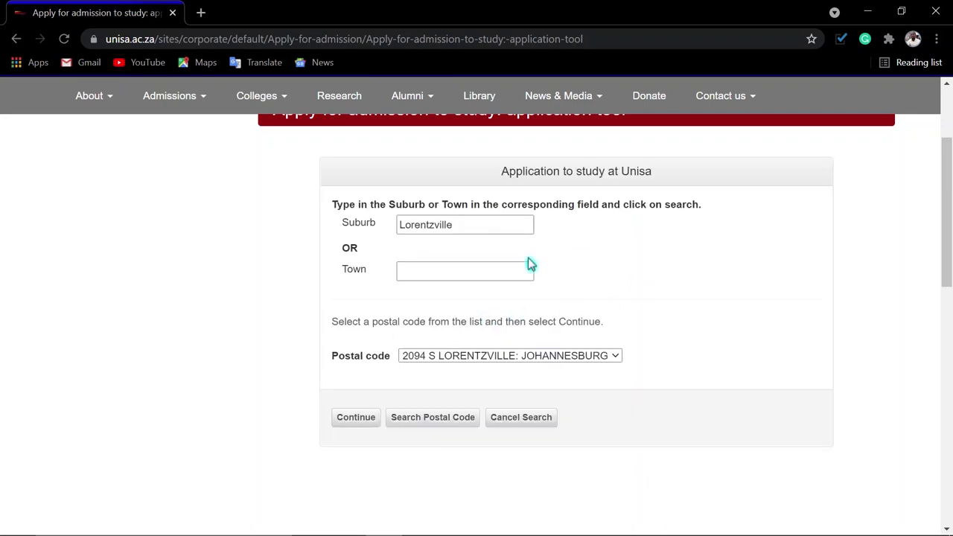
click(447, 357)
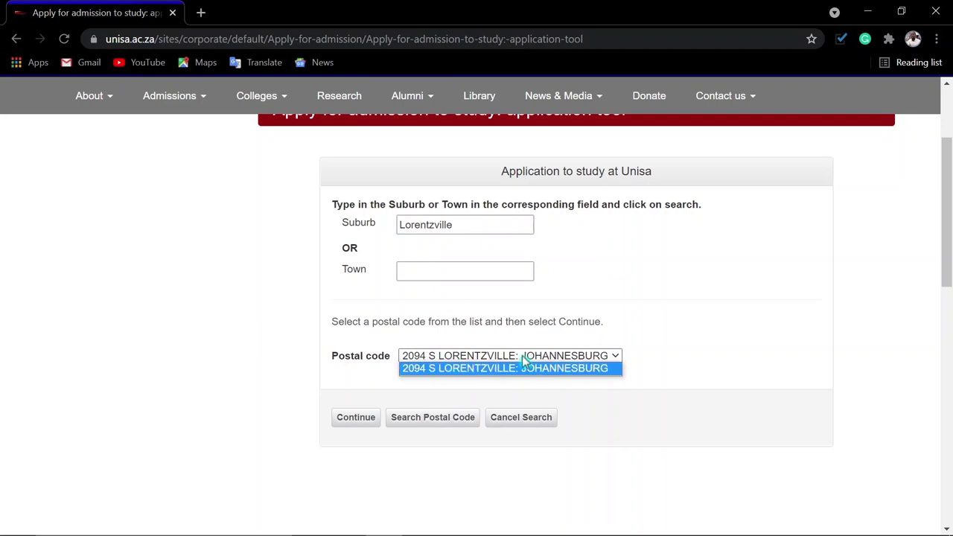
click(614, 357)
click(615, 359)
click(615, 358)
click(615, 358)
click(608, 363)
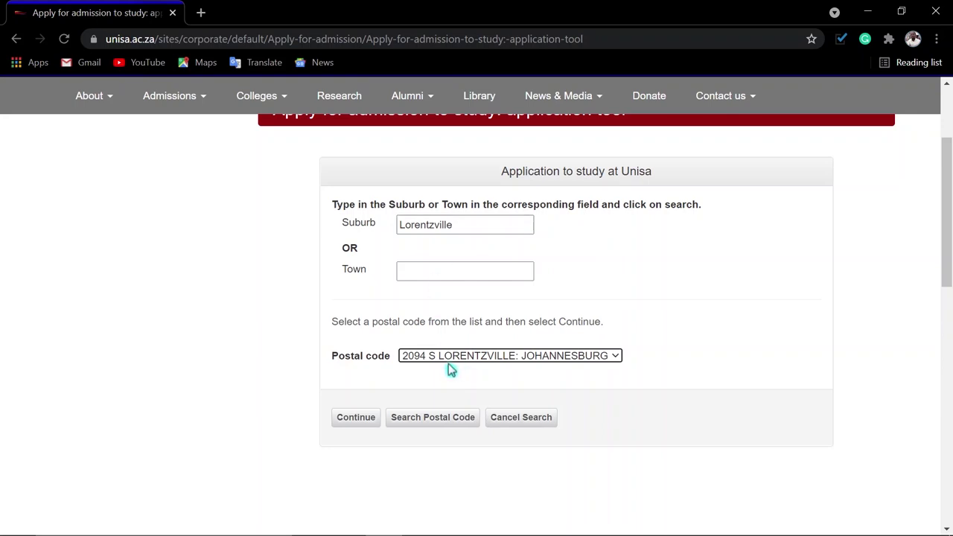
- Apply the found postal code to the postal address and continue to the physical address
click(353, 420)
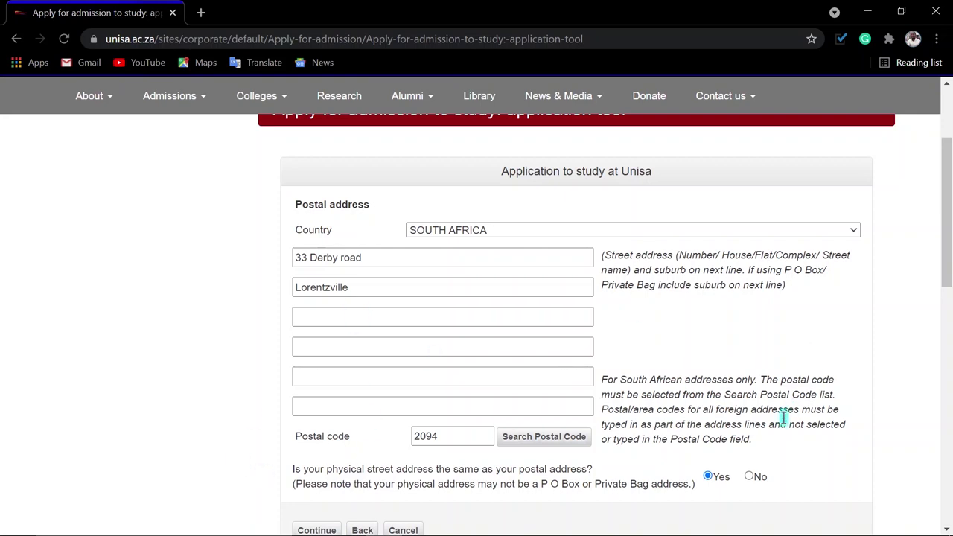
click(316, 530)
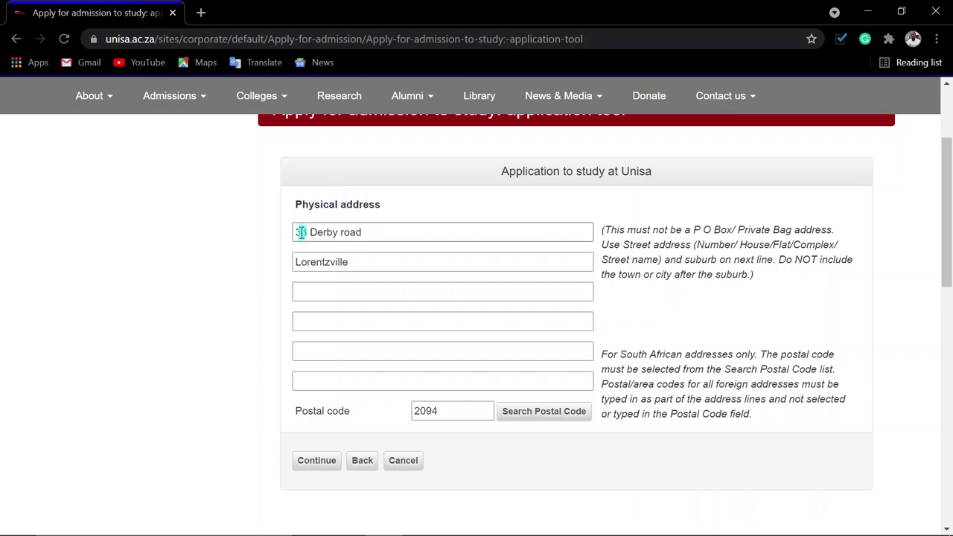
- Accept the pre-filled physical address lines and continue to the home language page
click(375, 222)
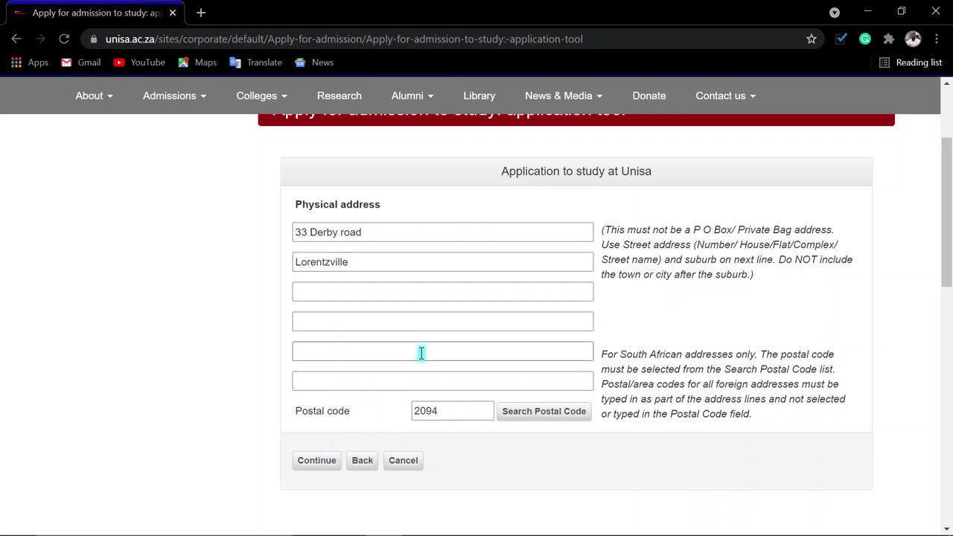
click(513, 231)
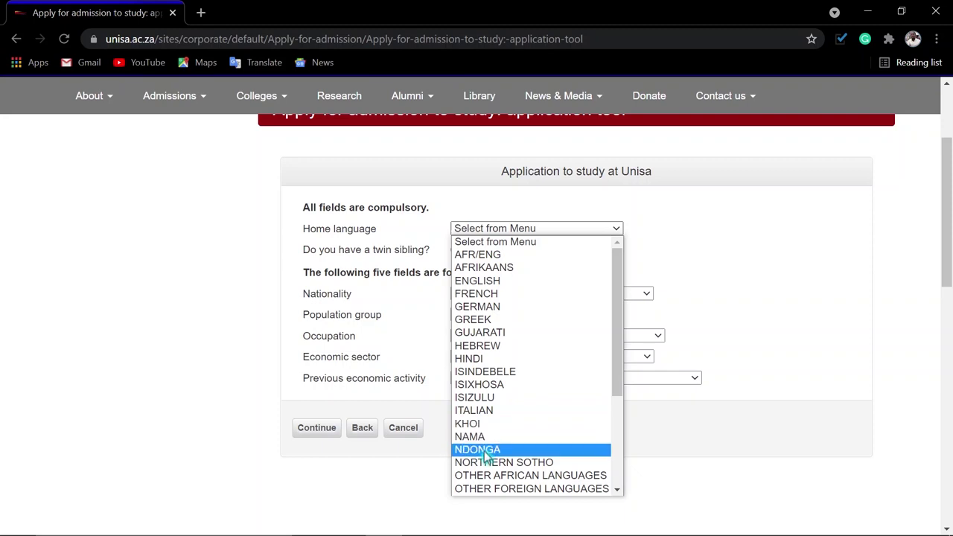
- Set home language to SISWATI, twin sibling to No, and nationality to SOUTH AFRICA
scroll(485, 458, down, 3)
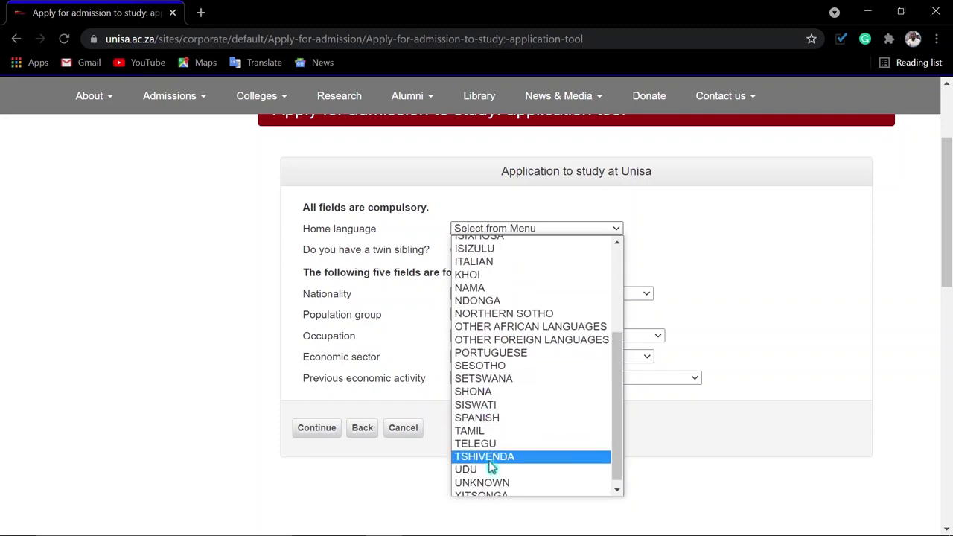
click(479, 400)
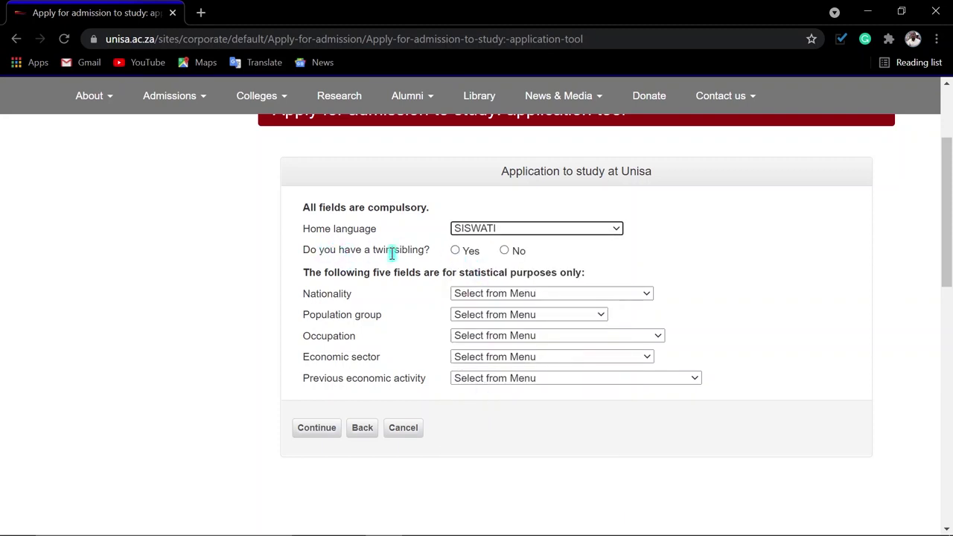
click(504, 252)
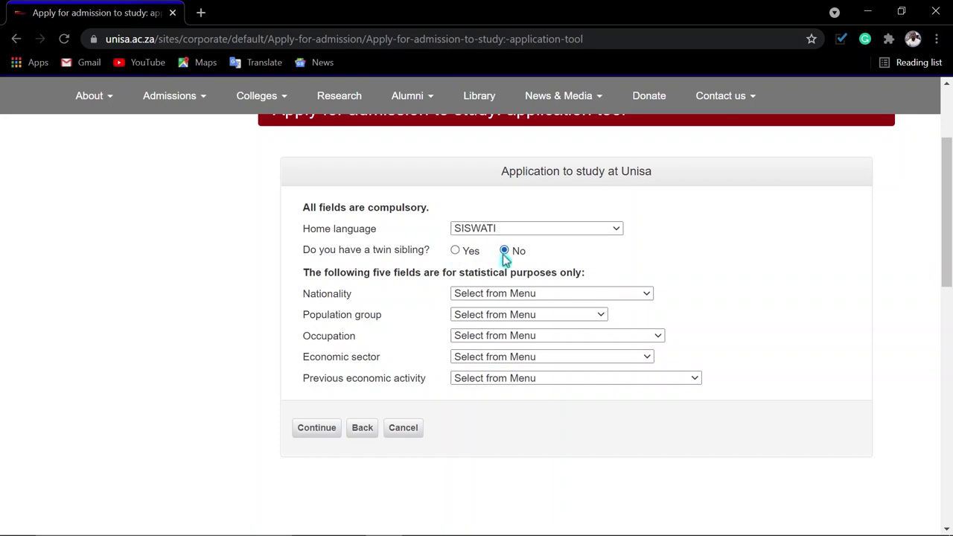
click(525, 295)
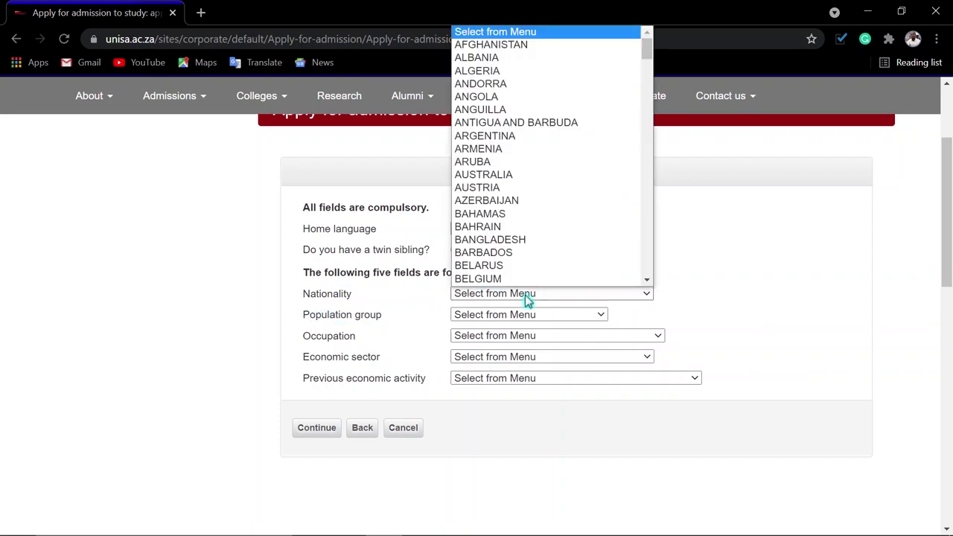
text(south)
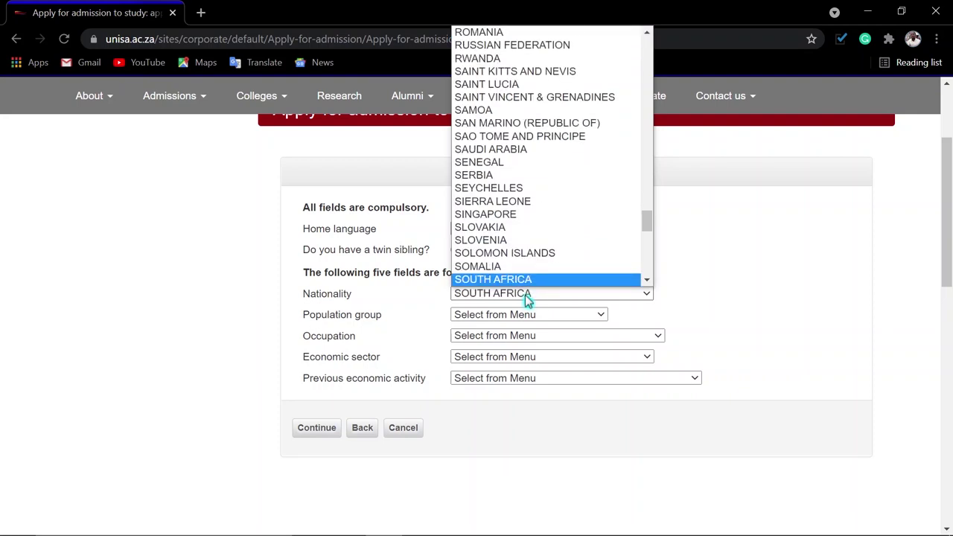
key(Return)
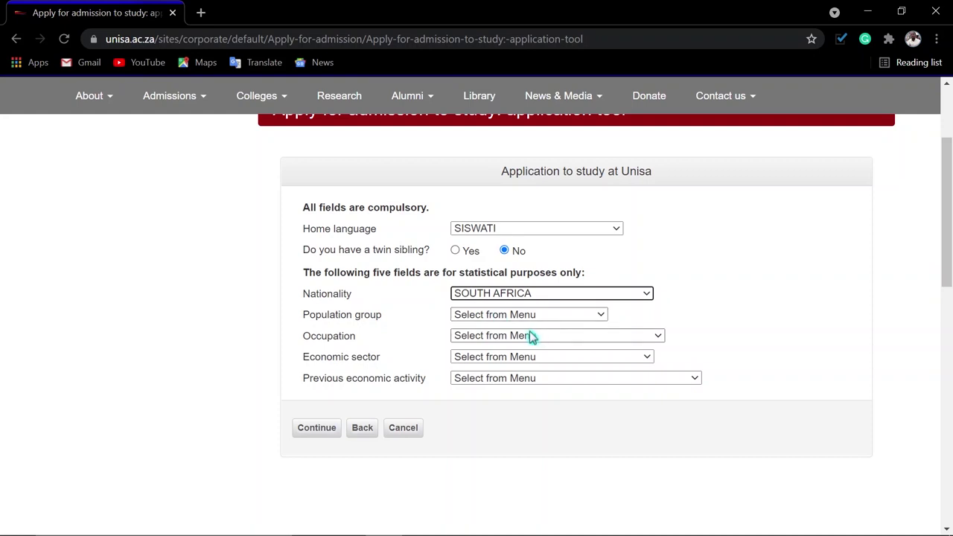
- Set population group to AFRICAN and occupation to UNEMPLOYED
click(490, 319)
click(493, 340)
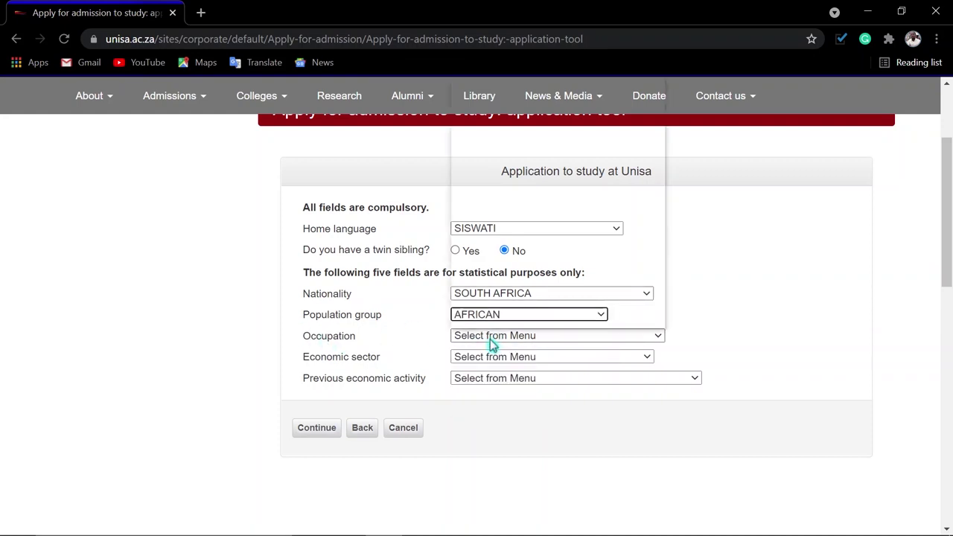
click(490, 335)
scroll(506, 238, down, 10)
scroll(519, 255, down, 20)
scroll(519, 255, down, 20)
scroll(519, 255, down, 20)
scroll(516, 253, up, 7)
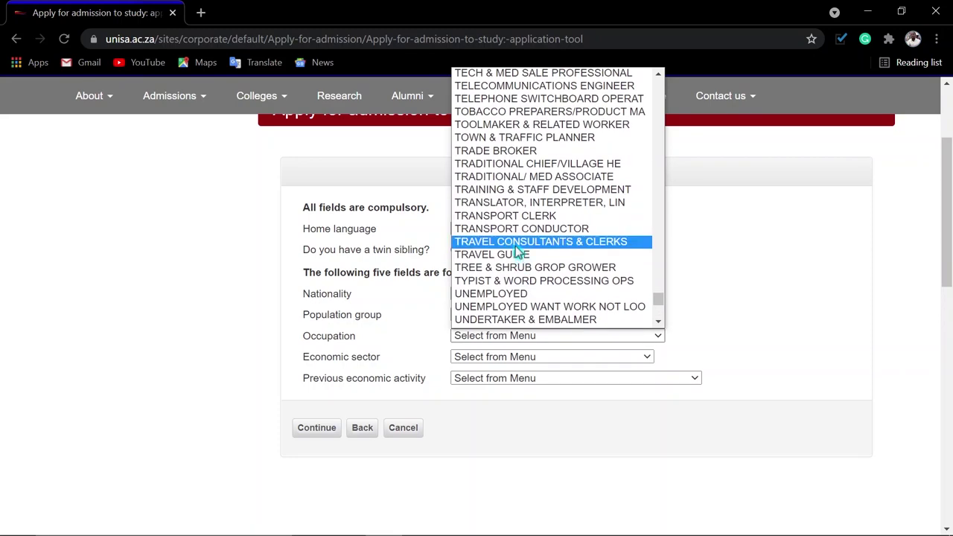
click(492, 298)
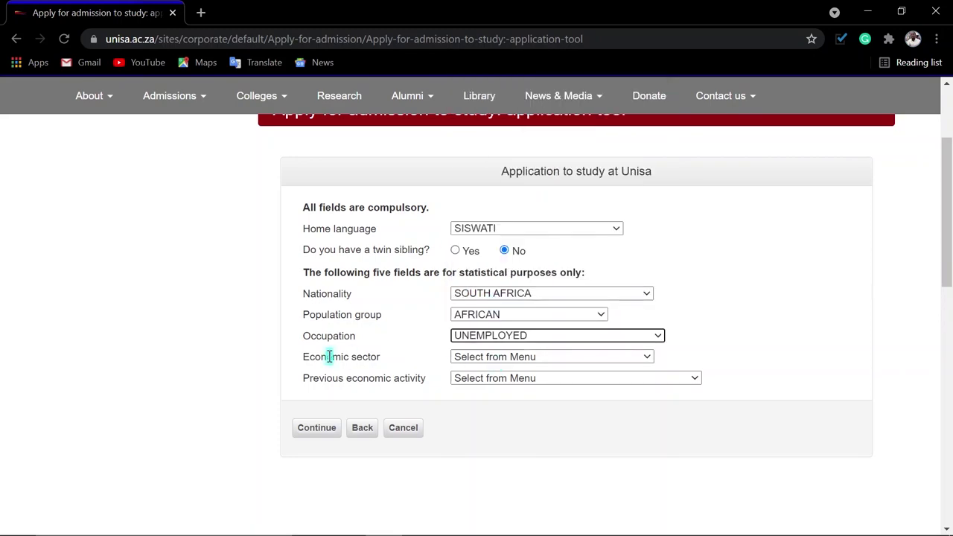
- Set economic sector to NOT APPLICABLE (UNEMPLOYED) and previous economic activity to UNEMPLOYED
click(519, 357)
scroll(521, 342, down, 1)
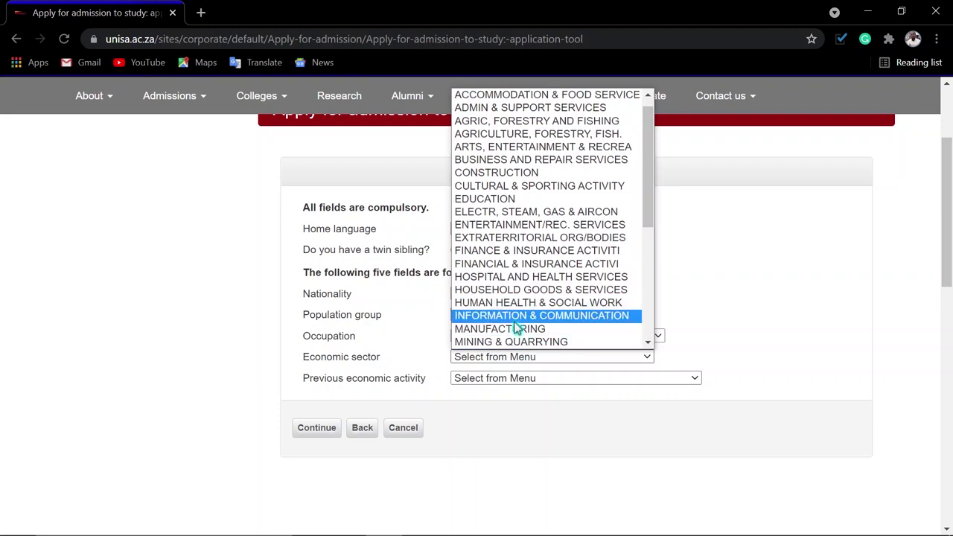
scroll(524, 277, down, 5)
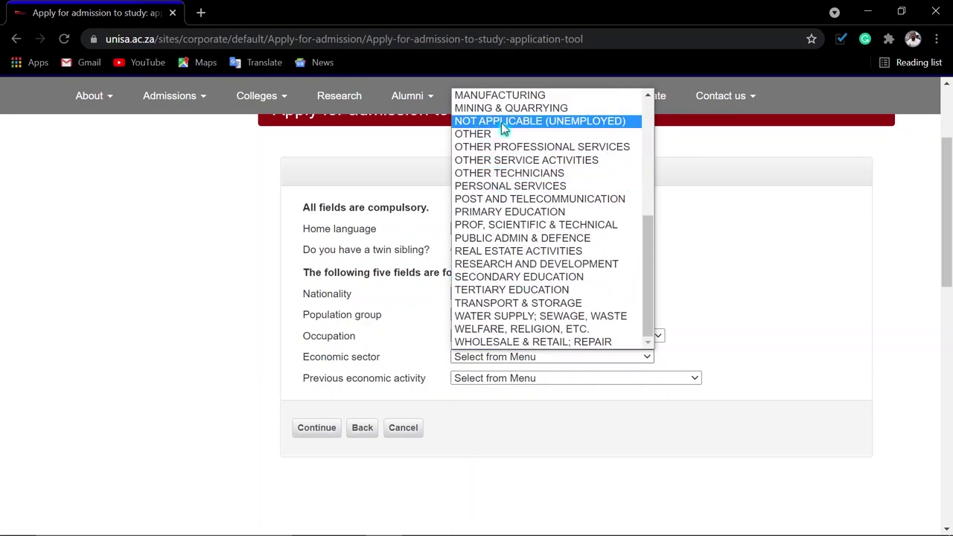
click(557, 127)
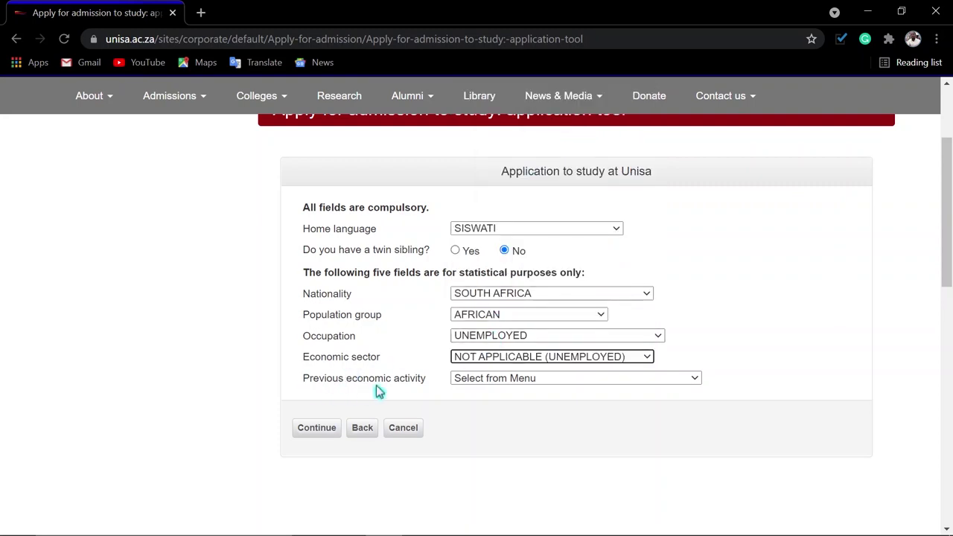
click(494, 381)
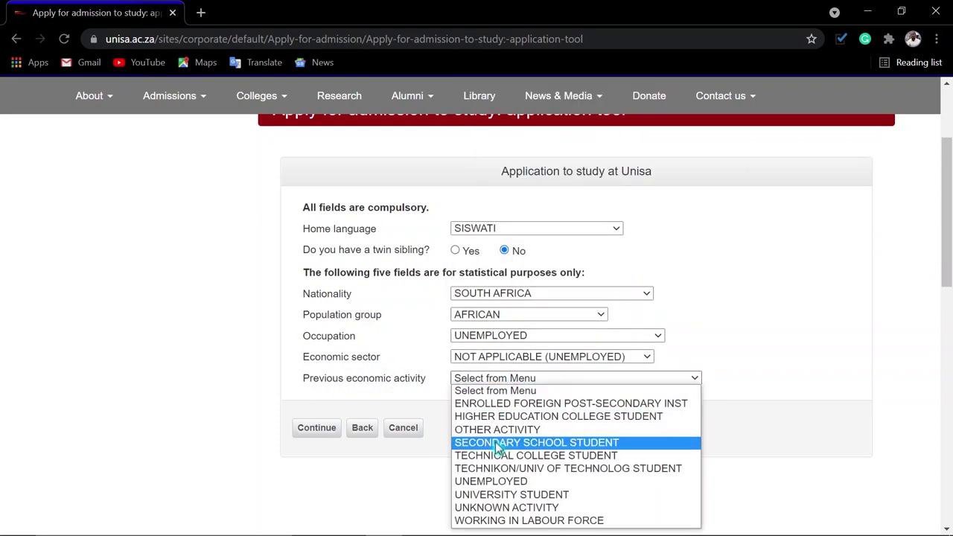
click(498, 486)
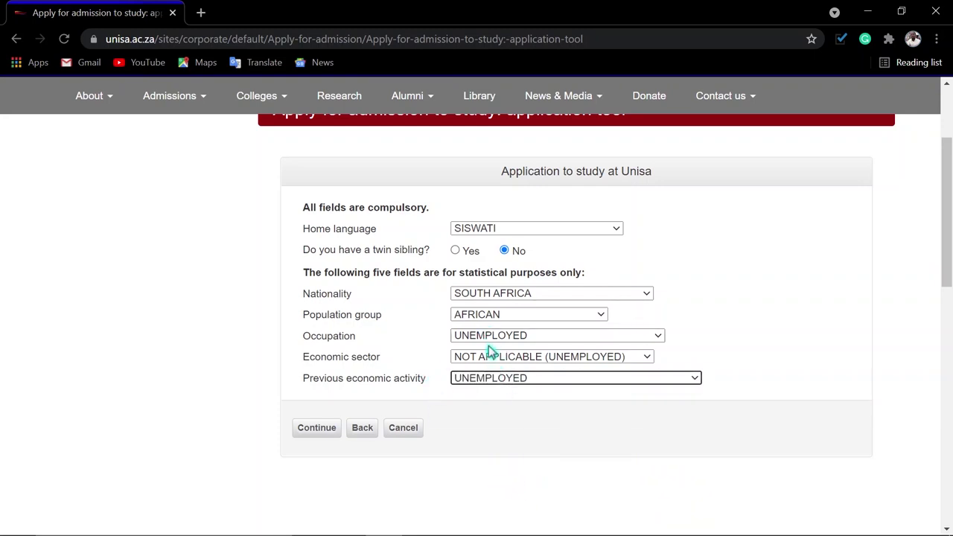
- Record a National Senior Certificate with HE admission result set to Other
click(323, 429)
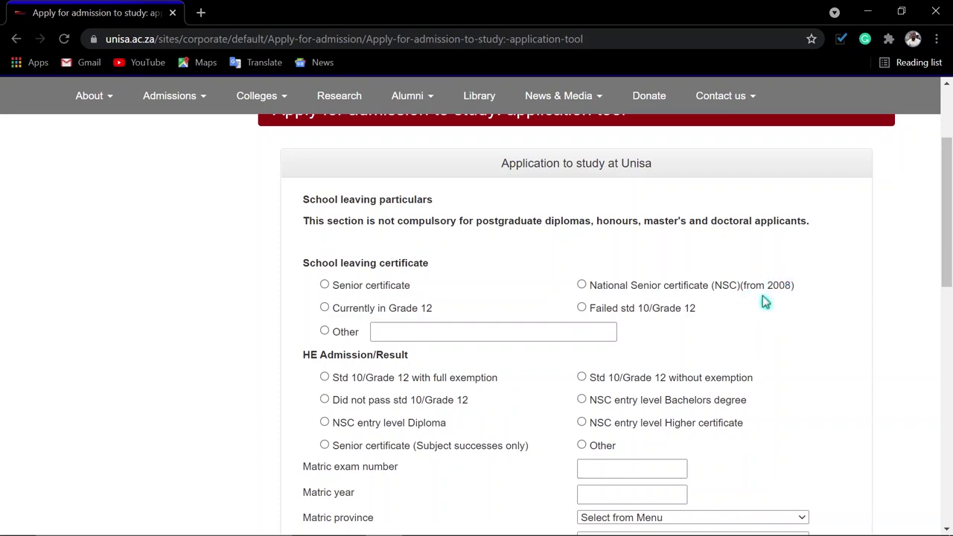
click(580, 284)
click(324, 330)
click(400, 335)
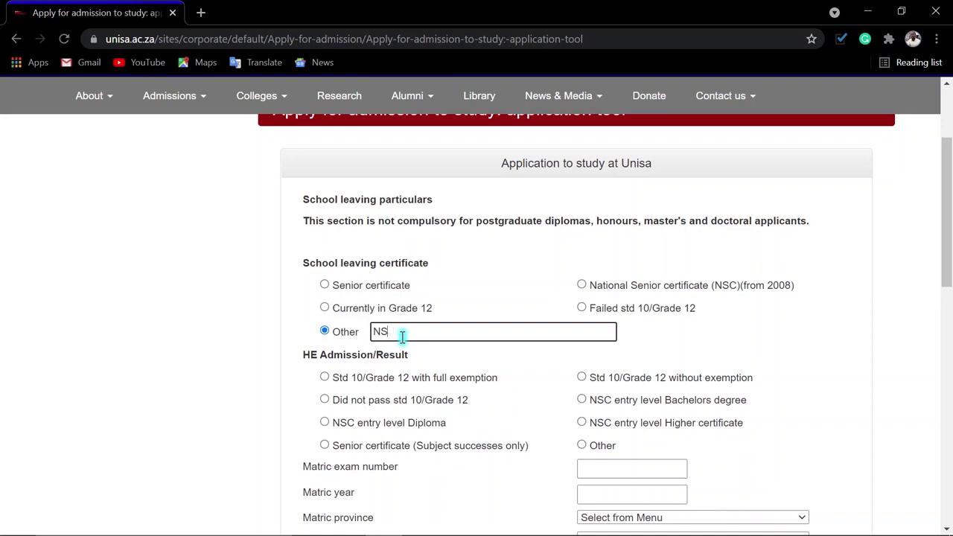
click(583, 288)
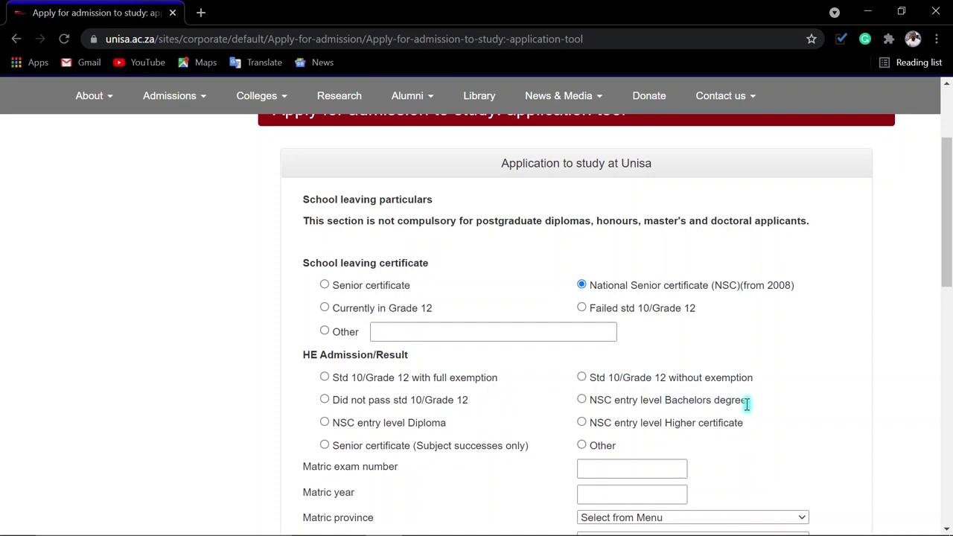
click(583, 446)
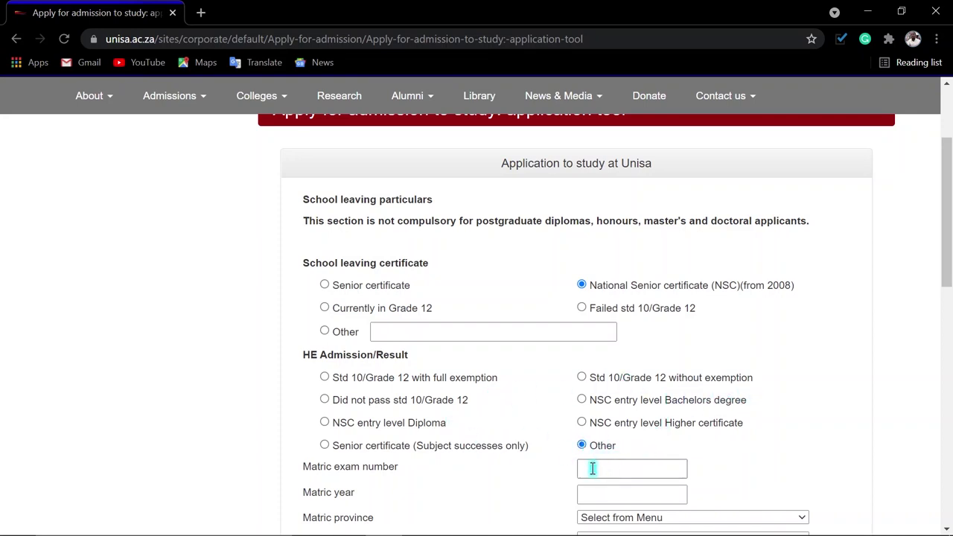
scroll(588, 466, down, 1)
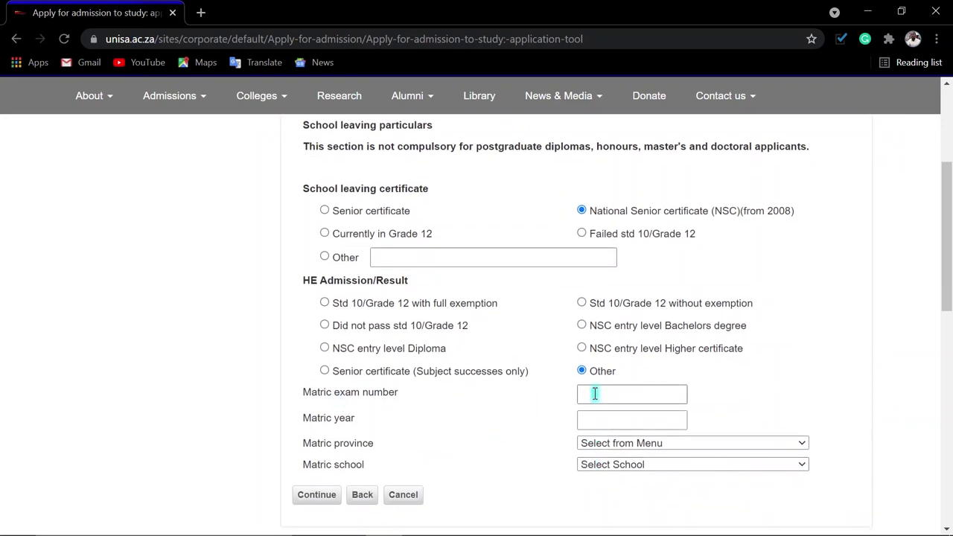
- Enter matric year 2016, province MPUMALANGA and LOUIEVILLE COMBINED SCHOOL, then save
click(597, 421)
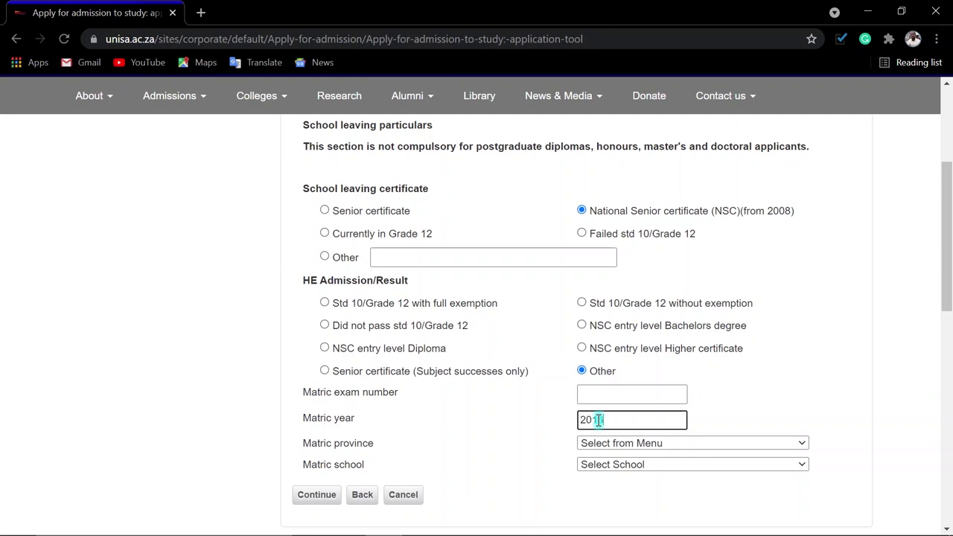
click(647, 445)
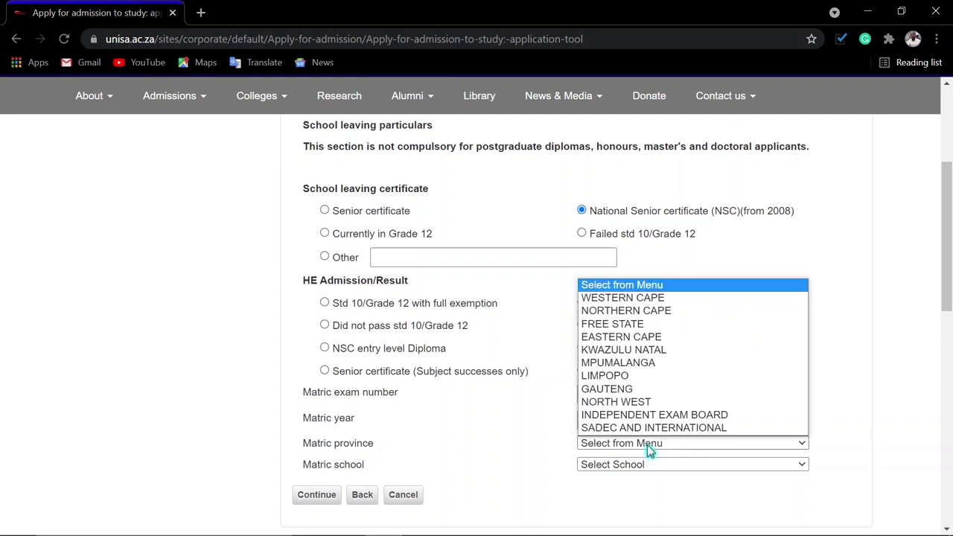
click(629, 362)
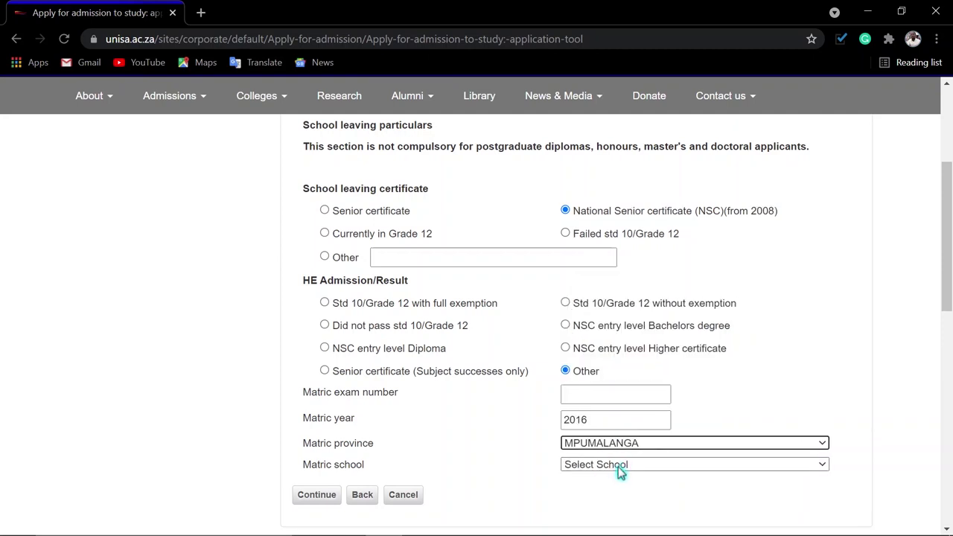
click(625, 465)
scroll(632, 383, down, 1)
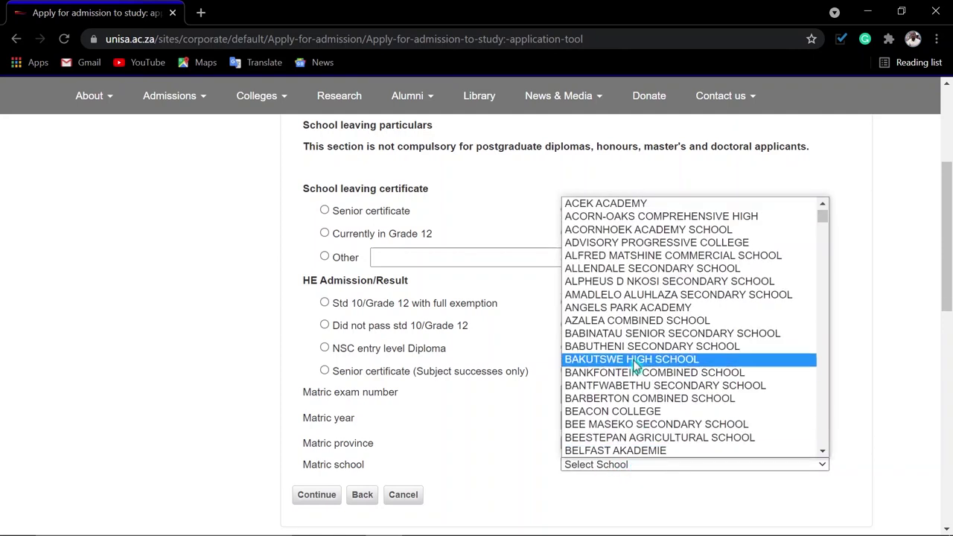
text(lou)
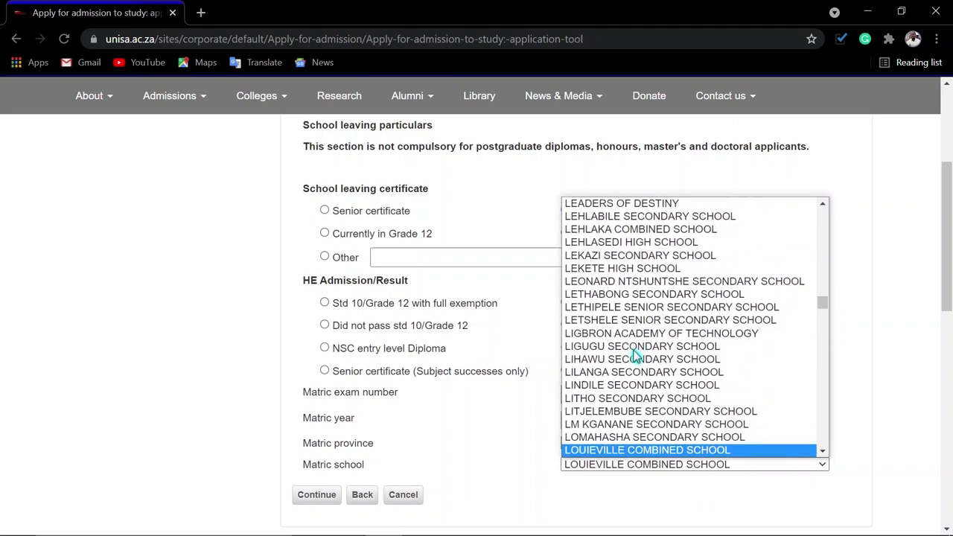
key(Return)
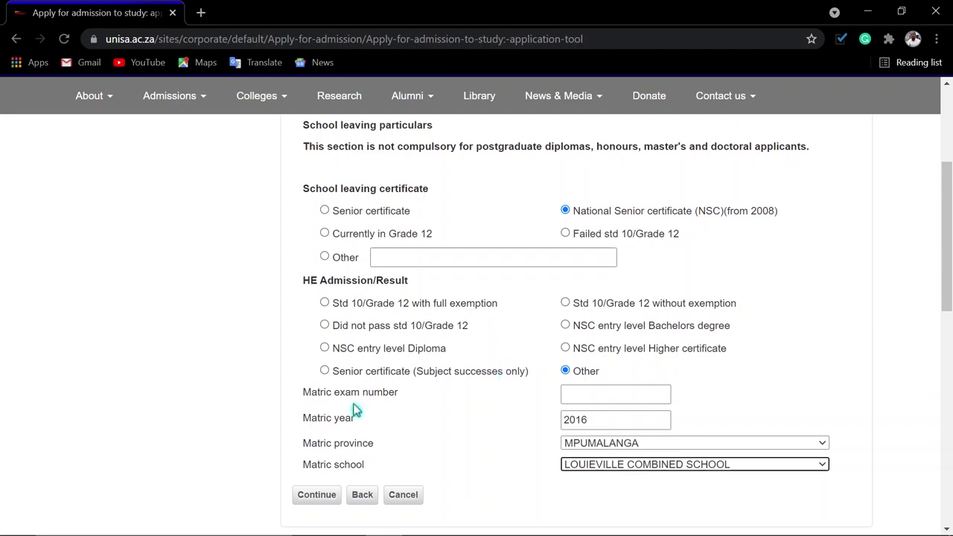
click(326, 497)
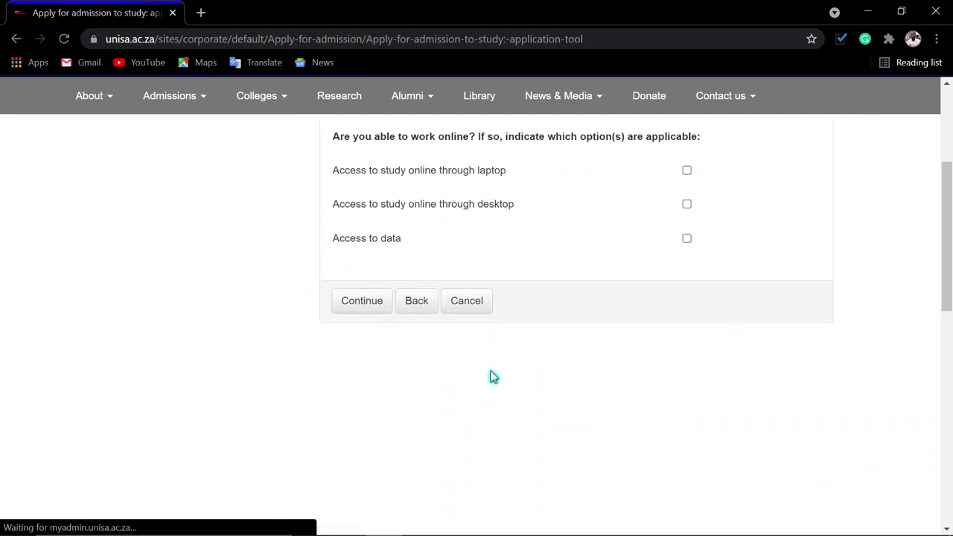
- Tick laptop online-study access and data access, leaving desktop unticked
scroll(539, 201, up, 1)
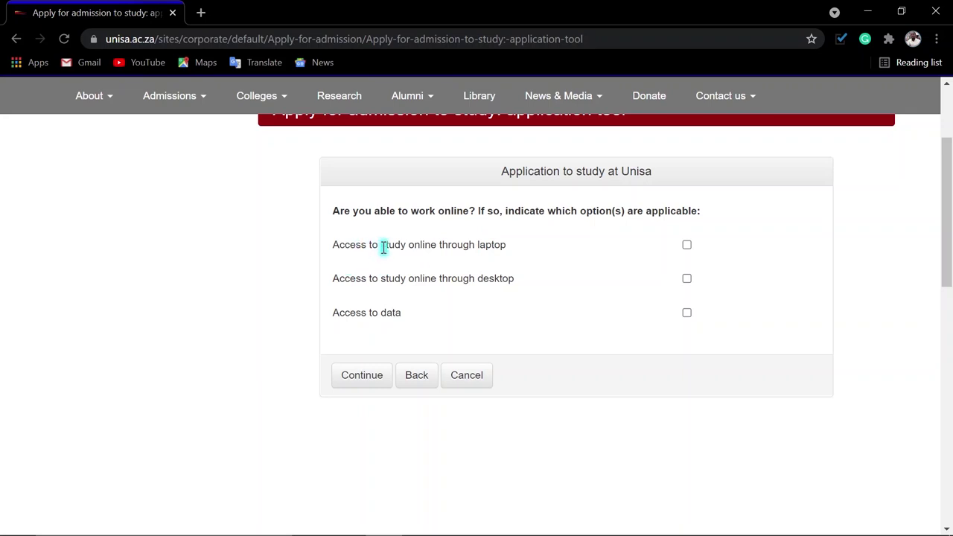
click(686, 246)
click(688, 280)
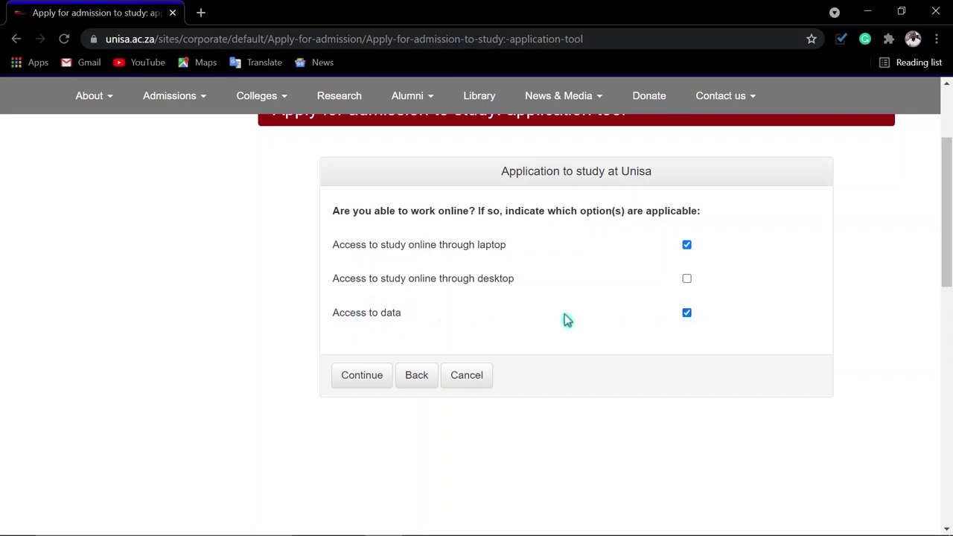
- Proceed to the 90136 Diploma in Industrial Engineering confirmation and scroll through the declaration
click(365, 378)
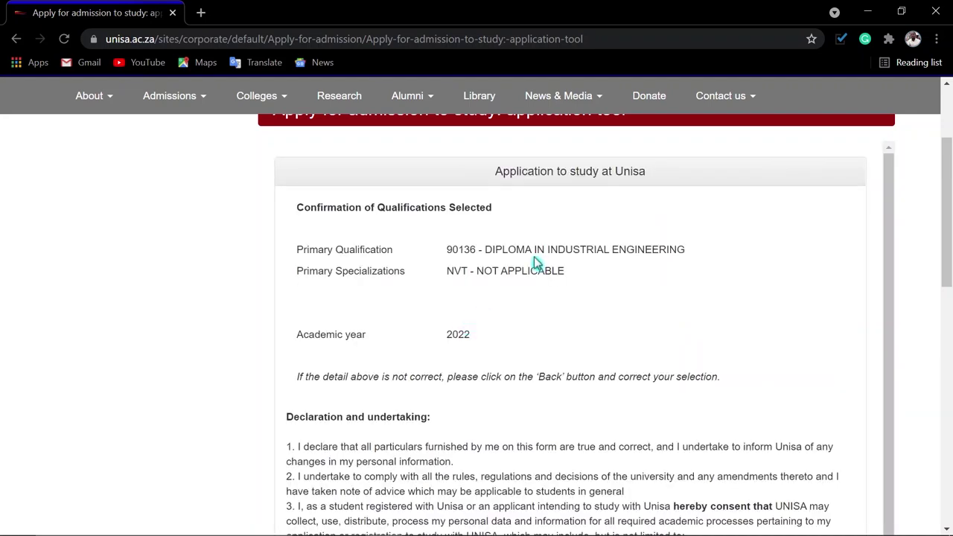
scroll(533, 295, down, 1)
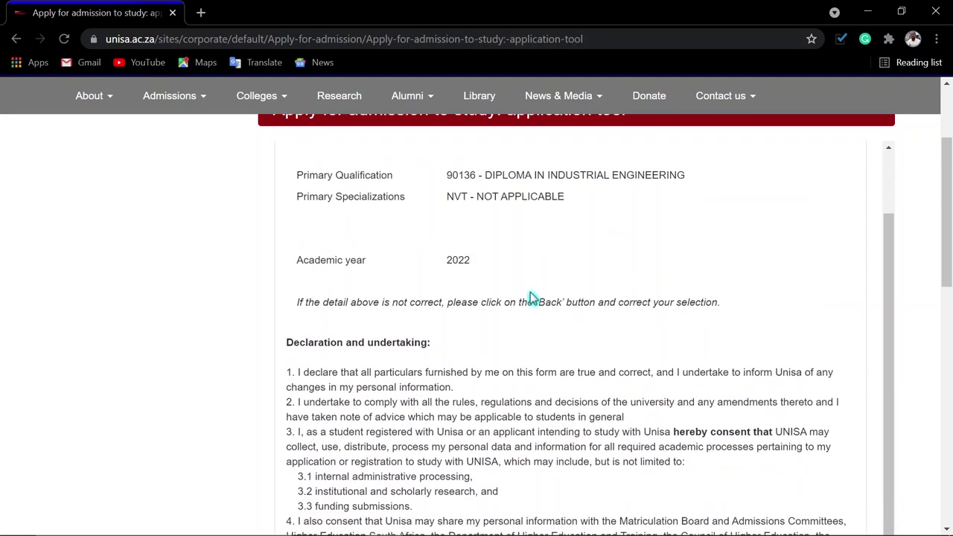
scroll(411, 292, down, 6)
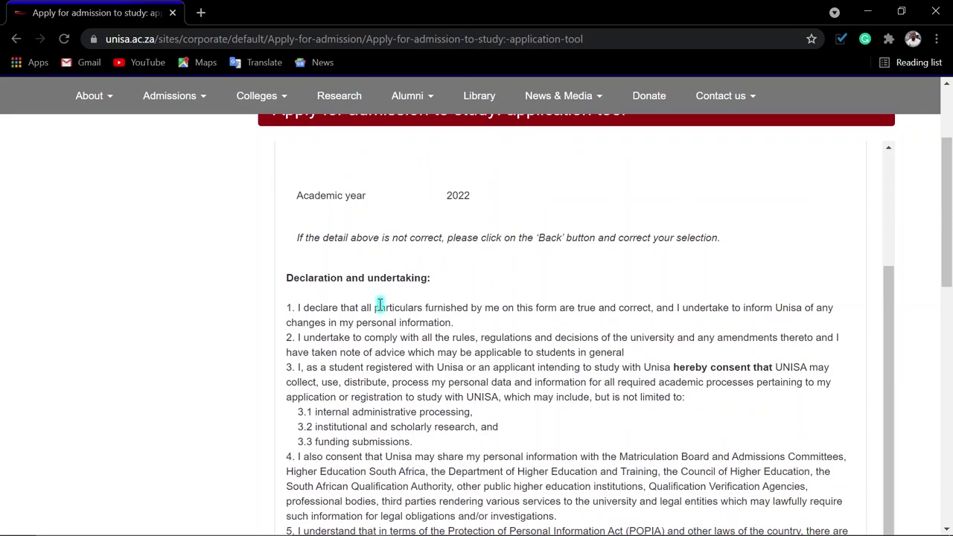
scroll(360, 262, up, 2)
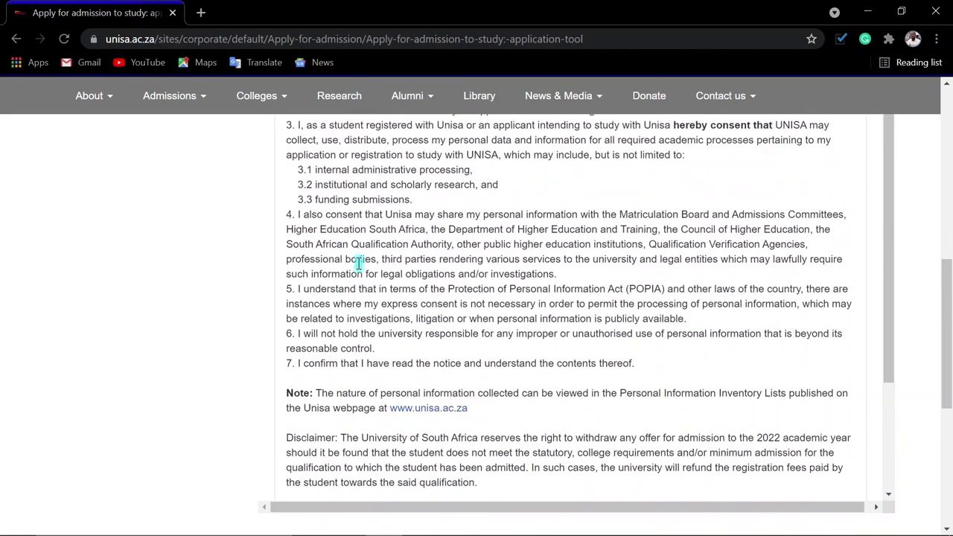
scroll(392, 237, down, 1)
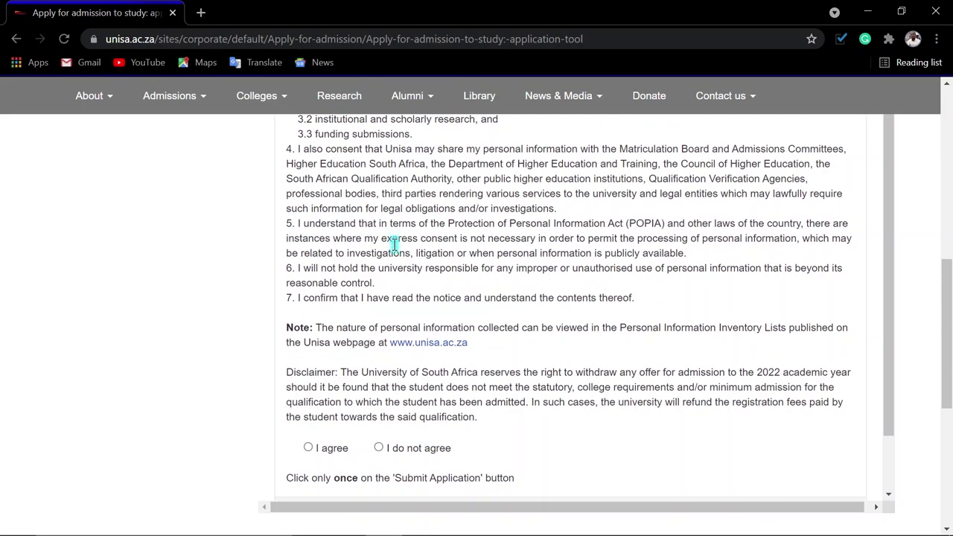
scroll(394, 239, down, 1)
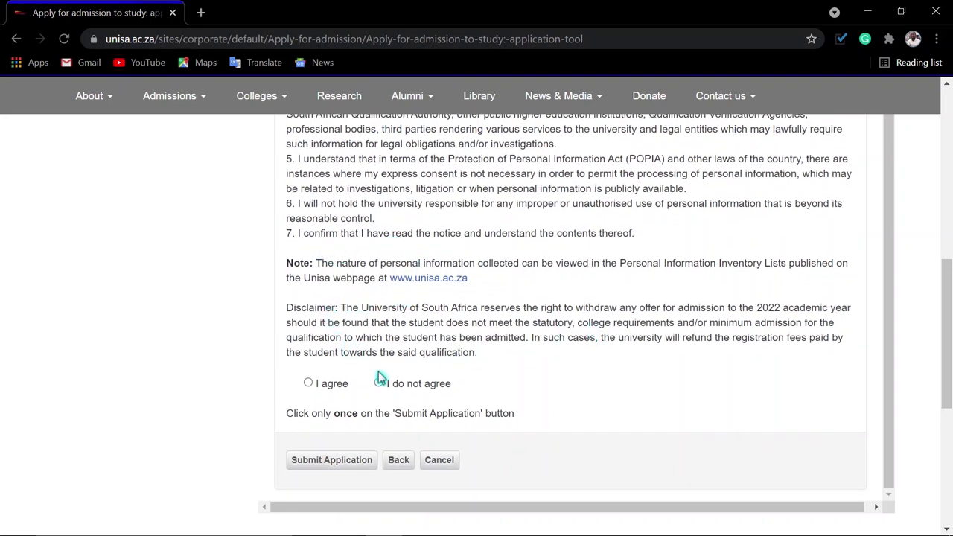
- Submit the application and upload the ID file from My Documents as ID/Passport
click(341, 469)
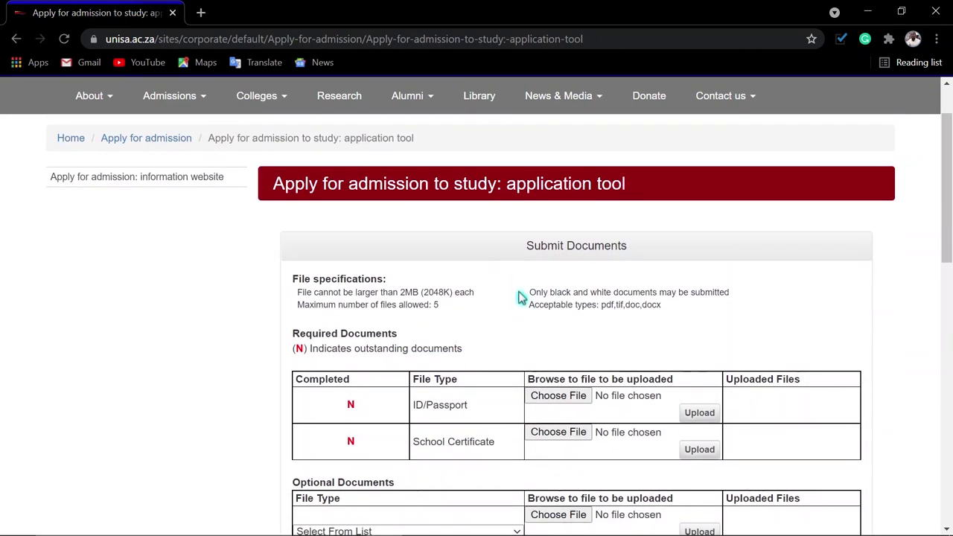
scroll(525, 296, down, 1)
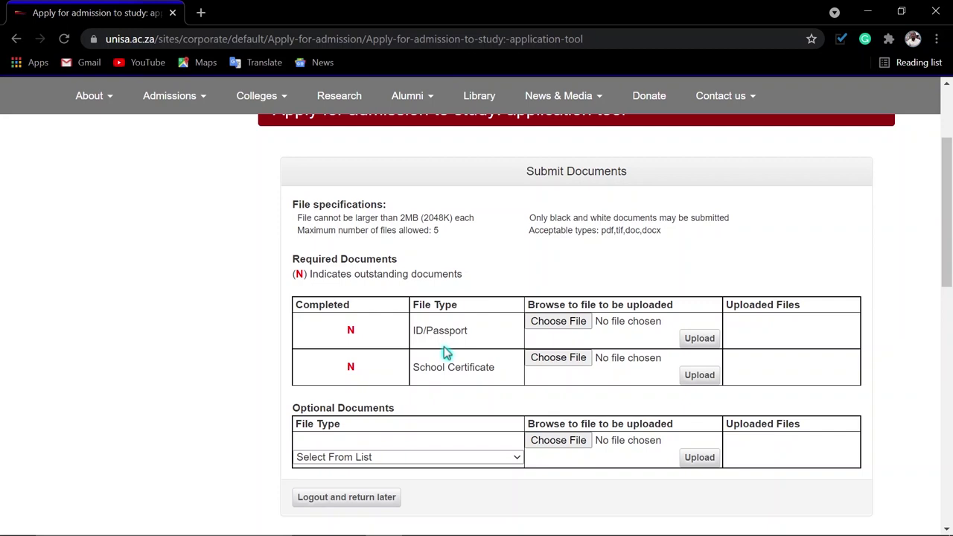
scroll(444, 350, up, 1)
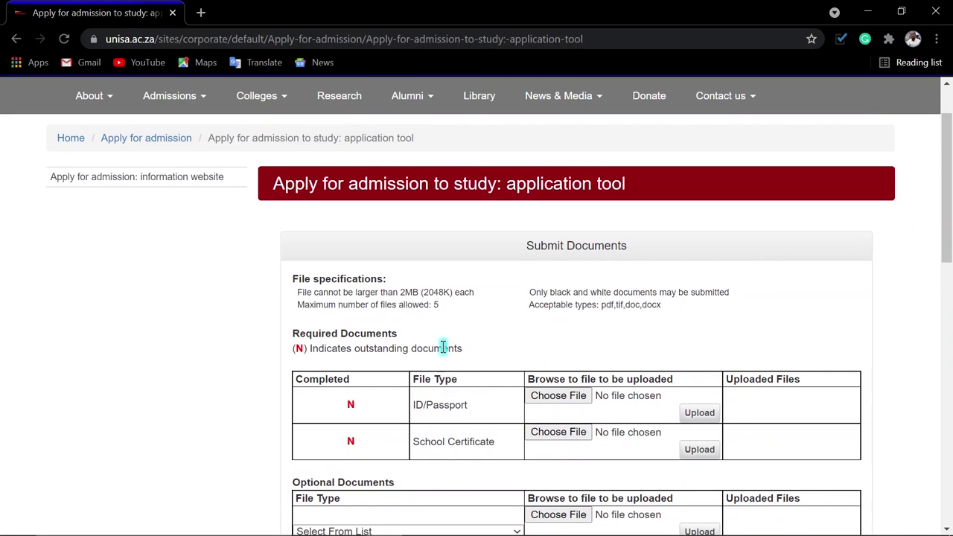
scroll(445, 350, down, 1)
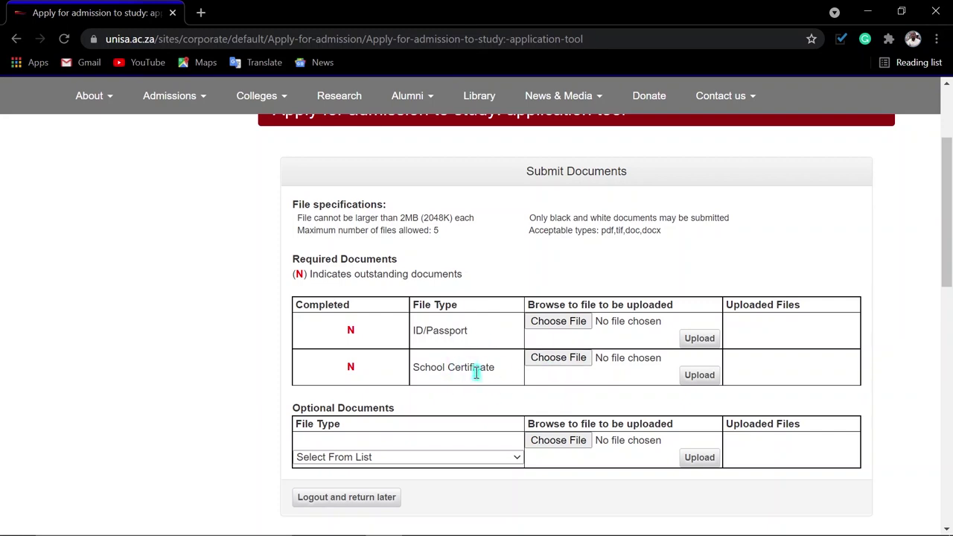
click(564, 321)
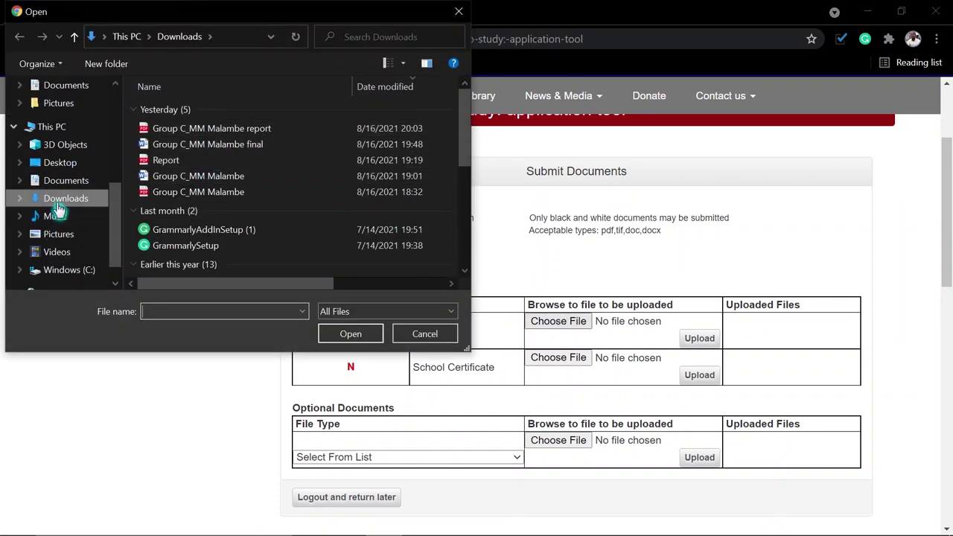
click(55, 181)
double_click(192, 158)
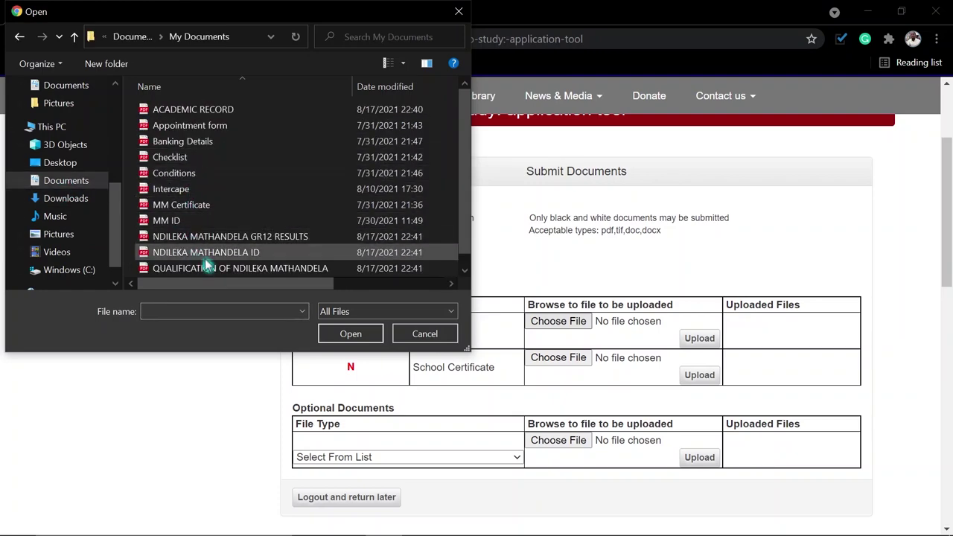
double_click(233, 254)
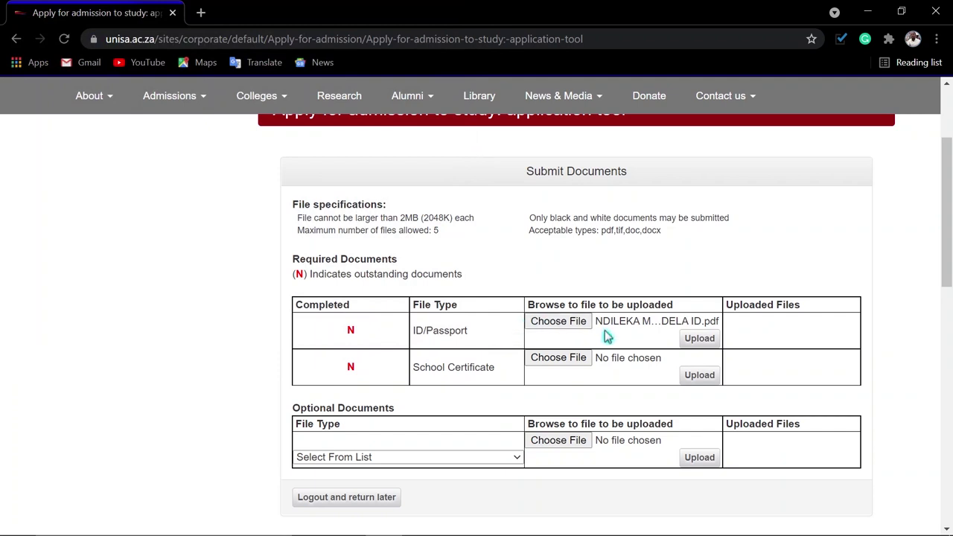
click(700, 339)
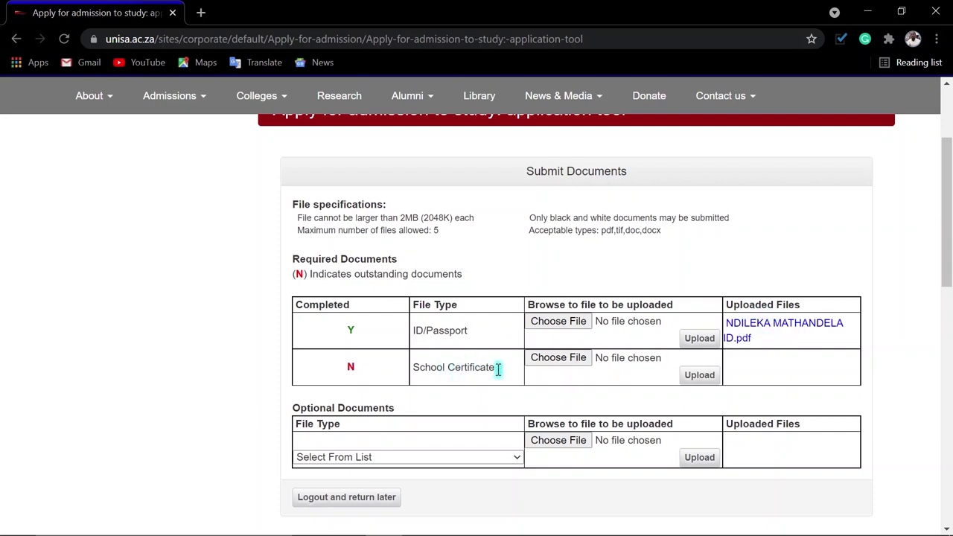
- Attach the grade 12 results file as the School Certificate
click(559, 359)
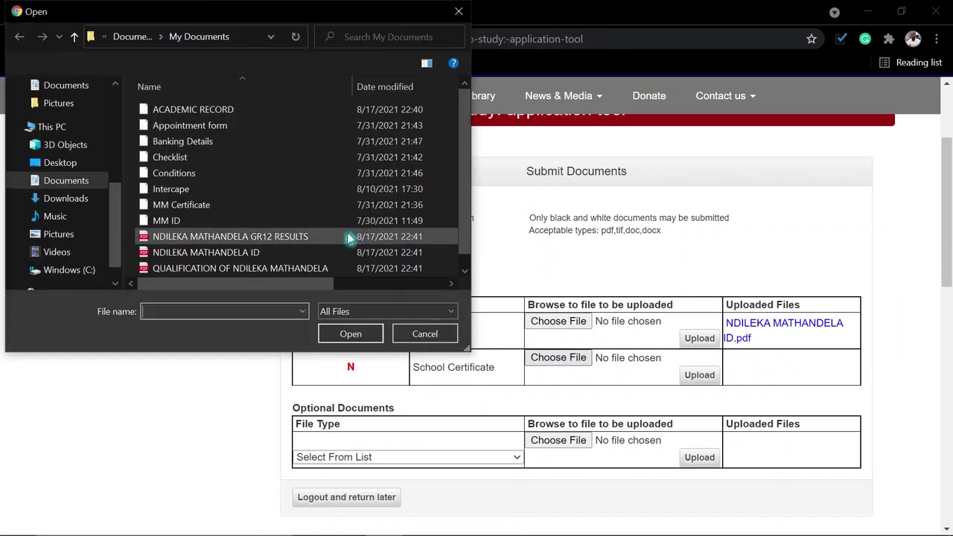
scroll(186, 259, down, 1)
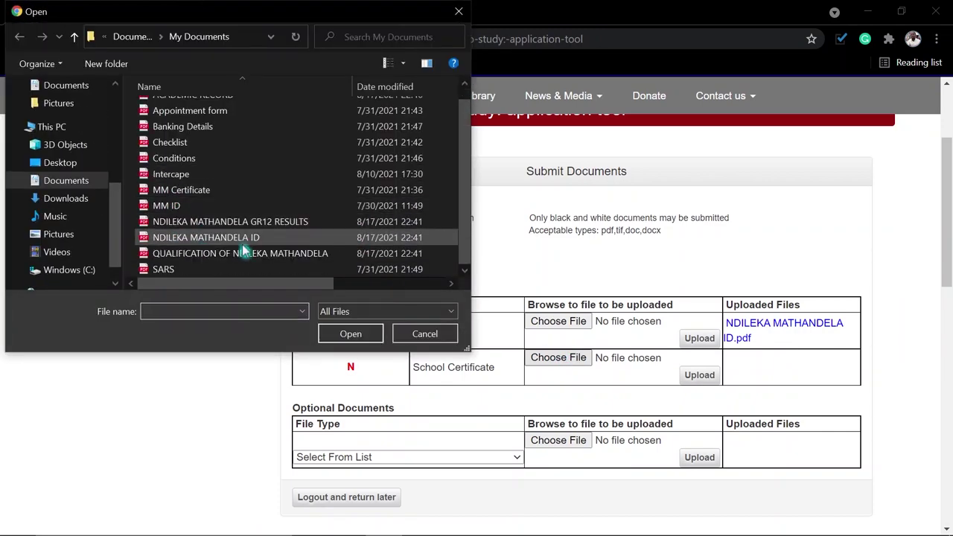
double_click(268, 223)
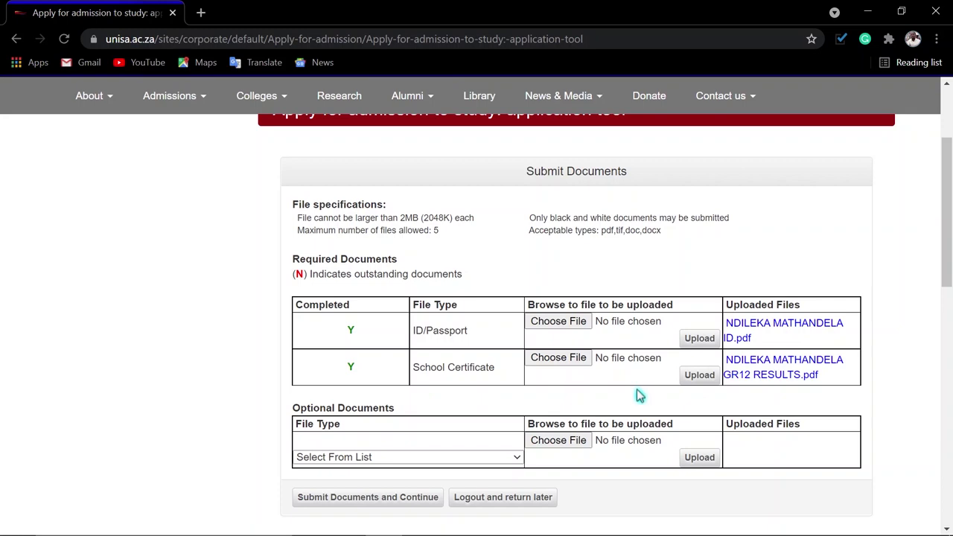
scroll(639, 395, down, 1)
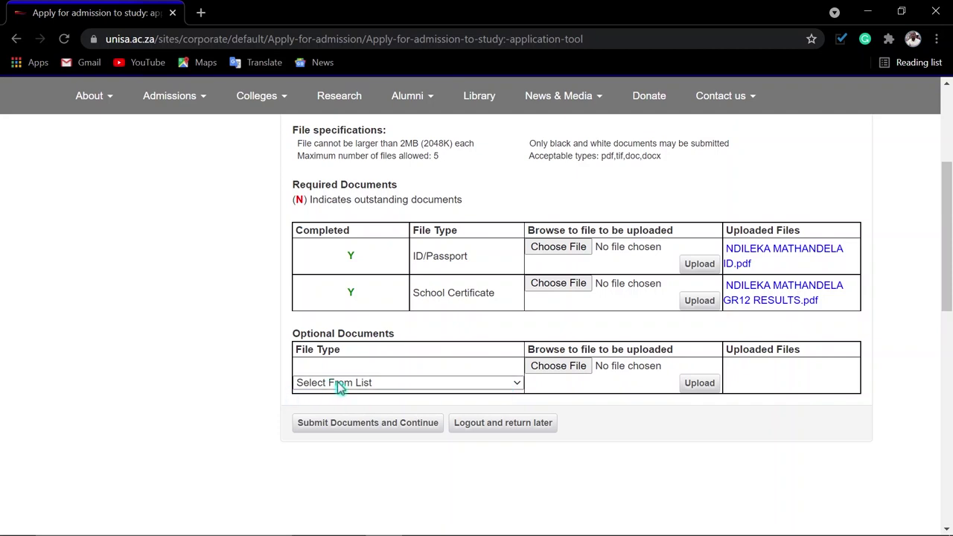
- Attach the qualification file as an optional Completed qualification document
click(496, 383)
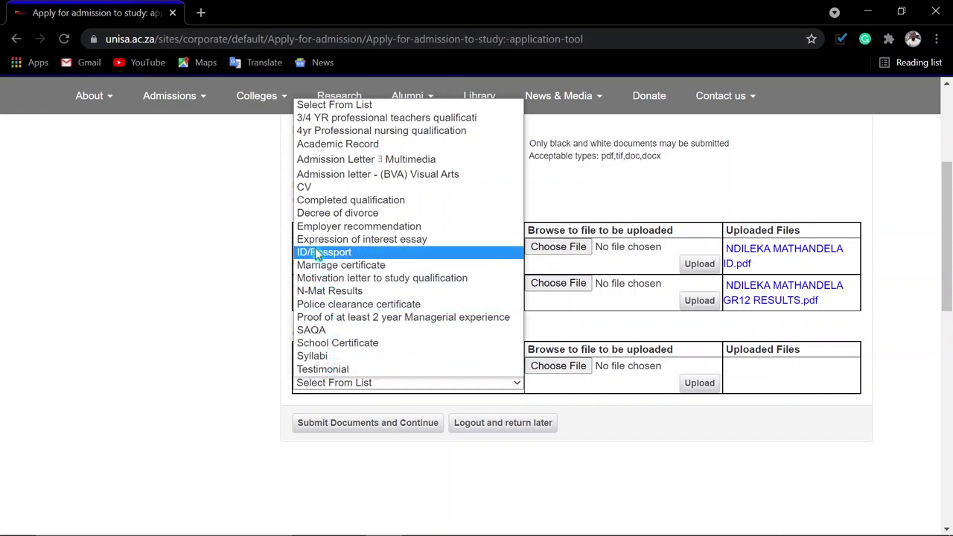
click(346, 204)
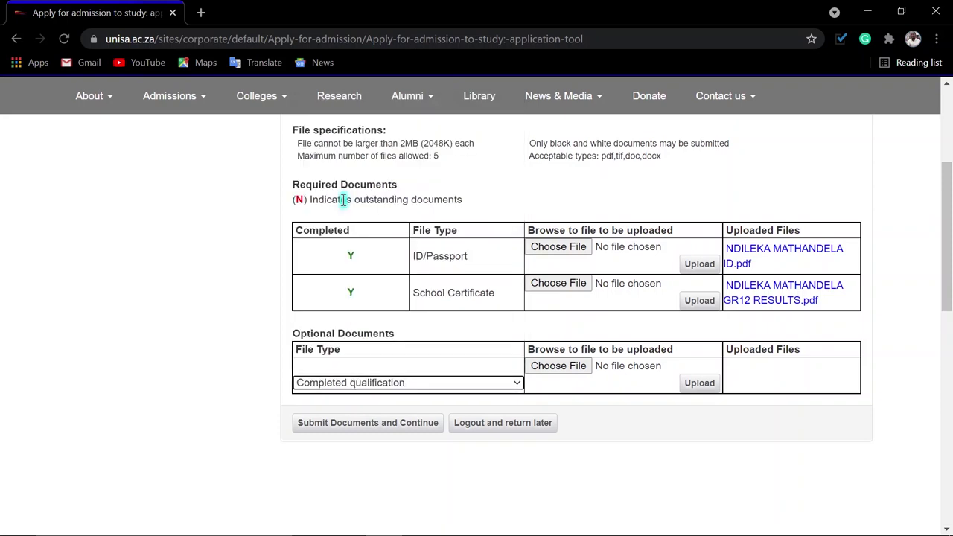
click(570, 366)
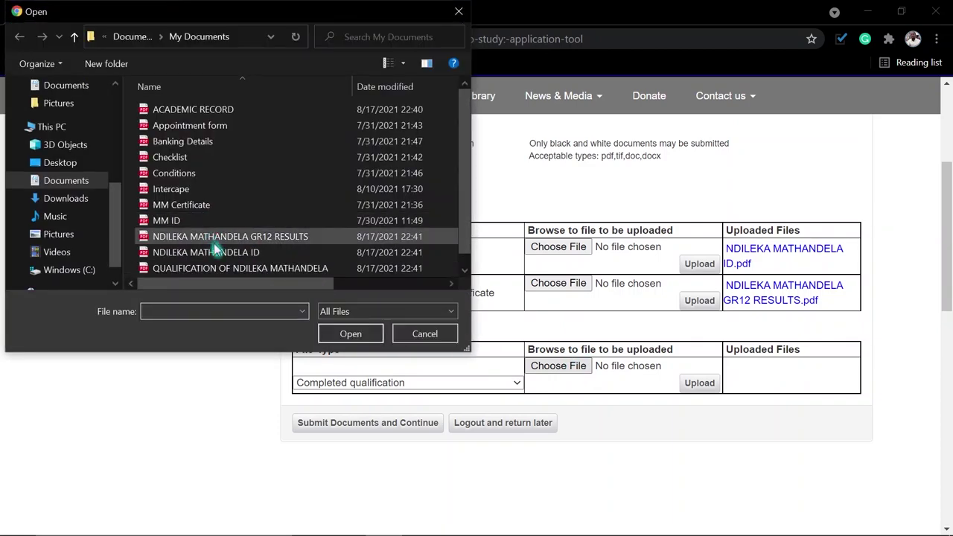
scroll(251, 272, down, 1)
double_click(247, 254)
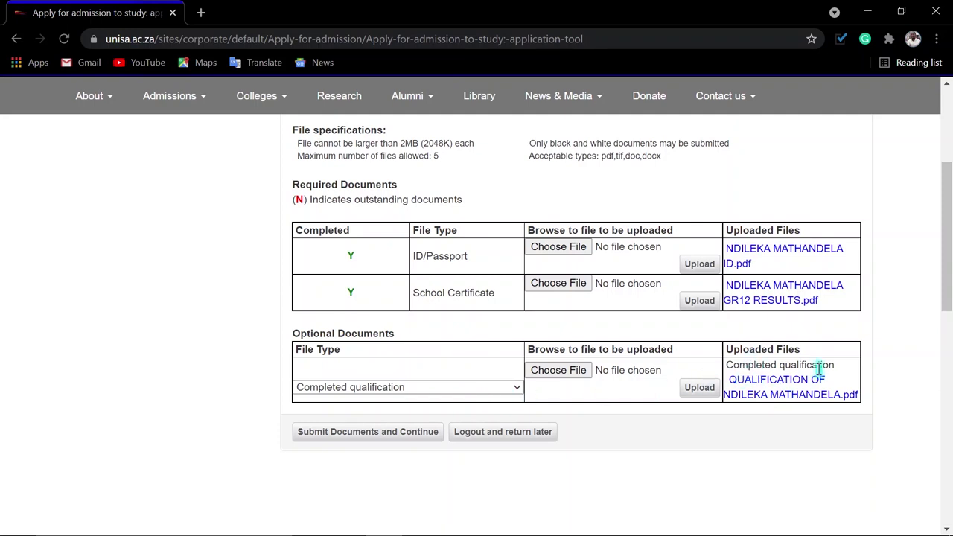
- Upload ACADEMIC RECORD.pdf as the optional Academic Record document
click(500, 388)
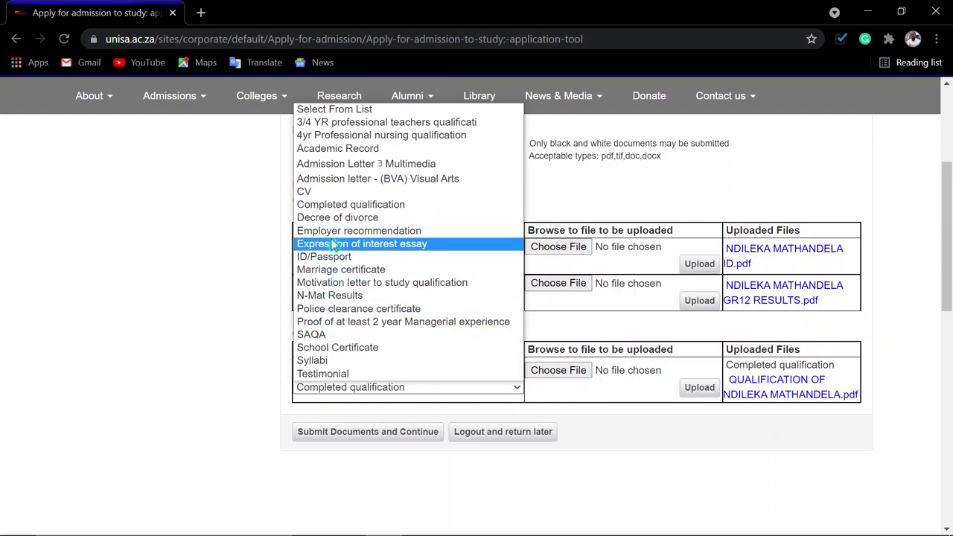
click(323, 148)
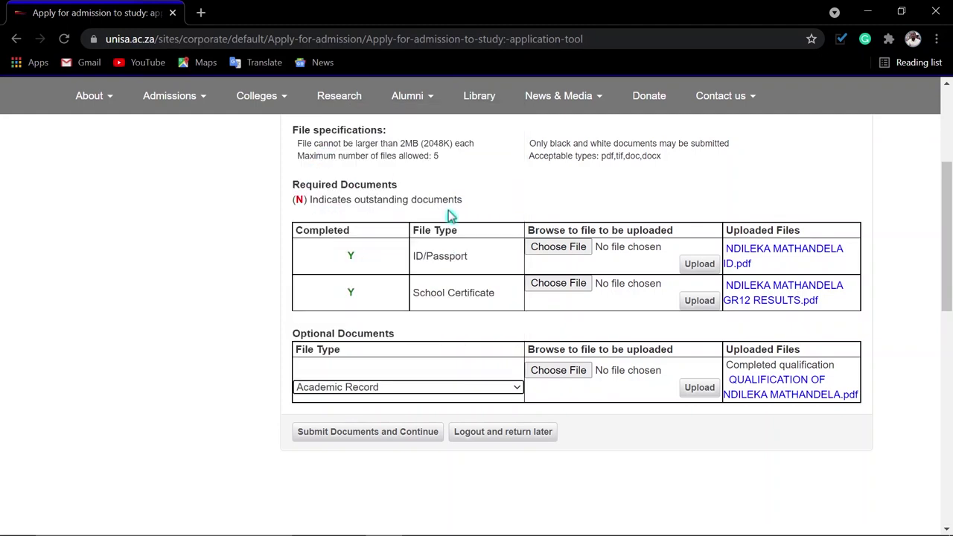
click(568, 375)
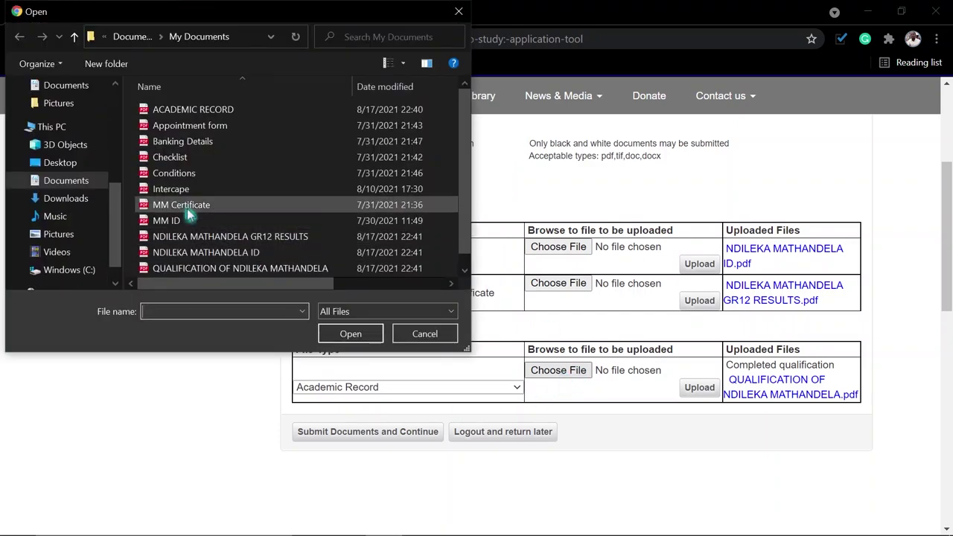
scroll(189, 254, down, 1)
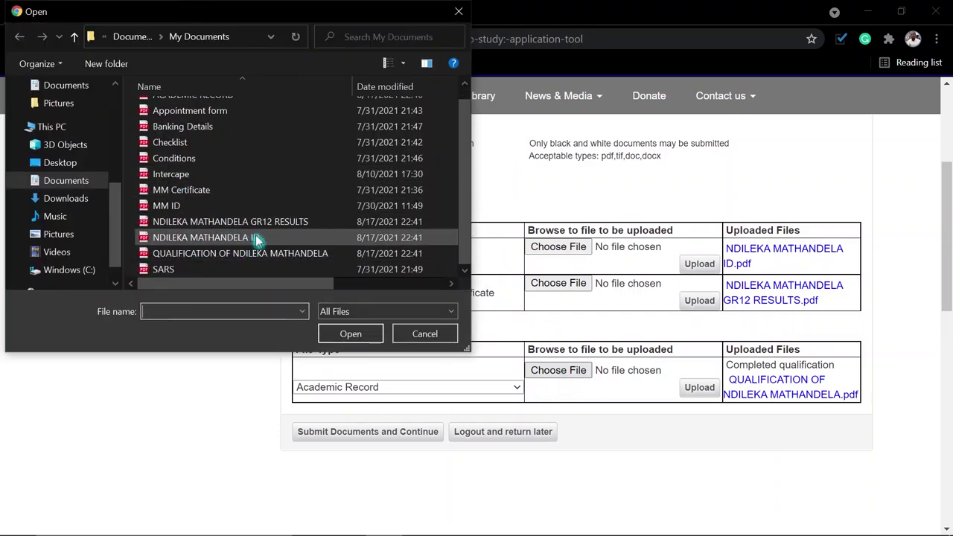
scroll(187, 253, up, 1)
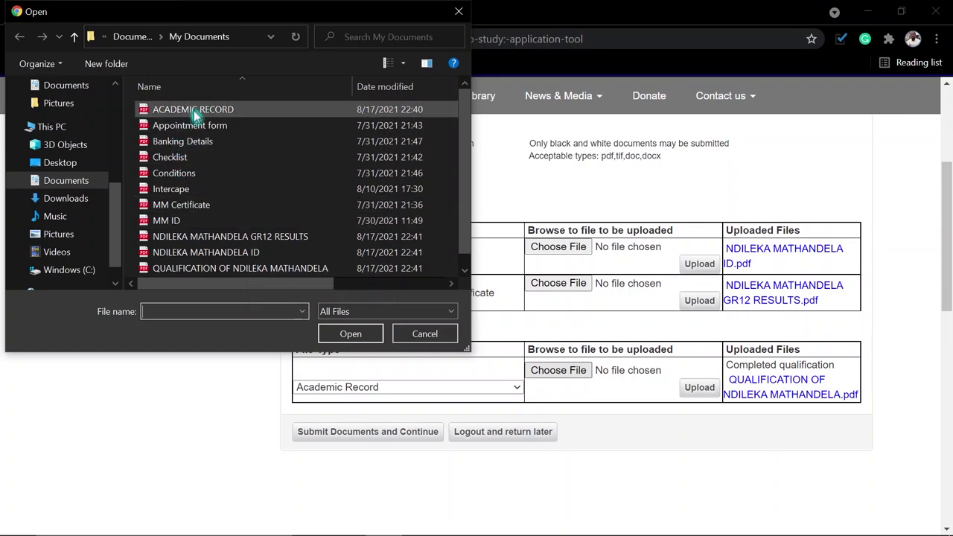
double_click(192, 110)
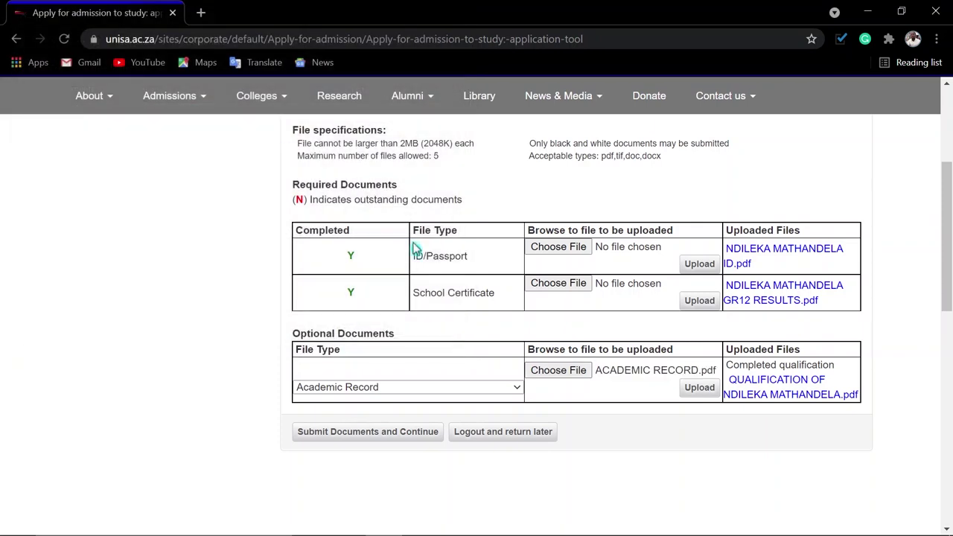
click(700, 389)
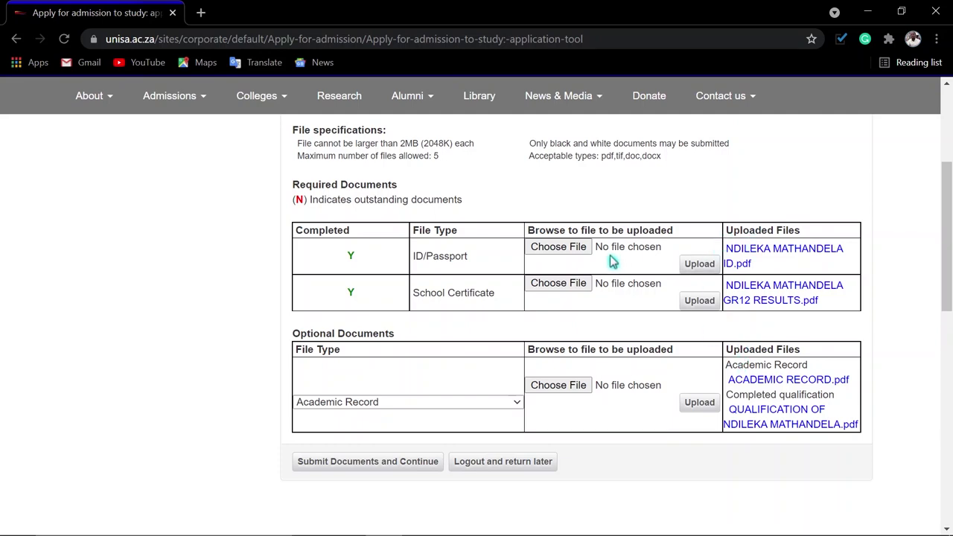
- Re-select the ID document file for the ID/Passport upload and check the uploaded documents list
click(569, 249)
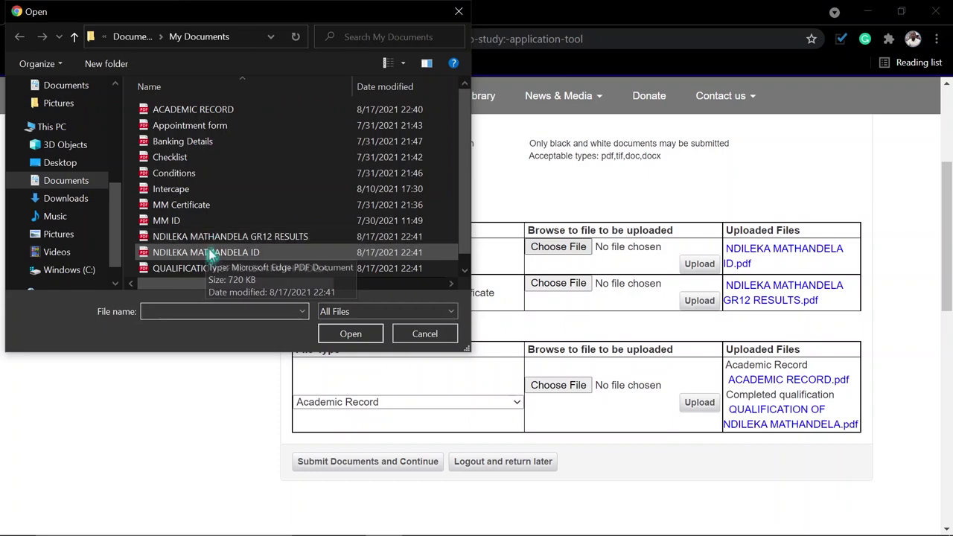
double_click(207, 251)
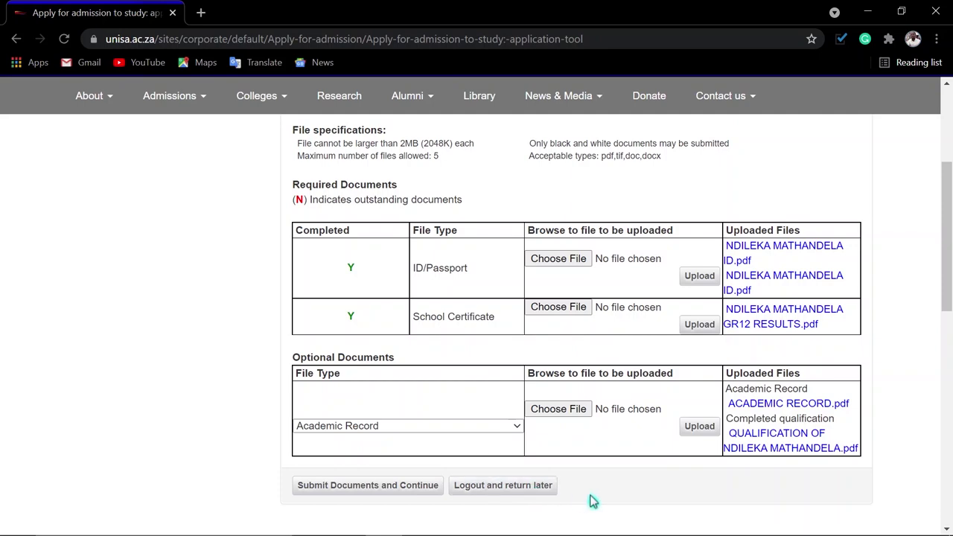
scroll(588, 481, up, 2)
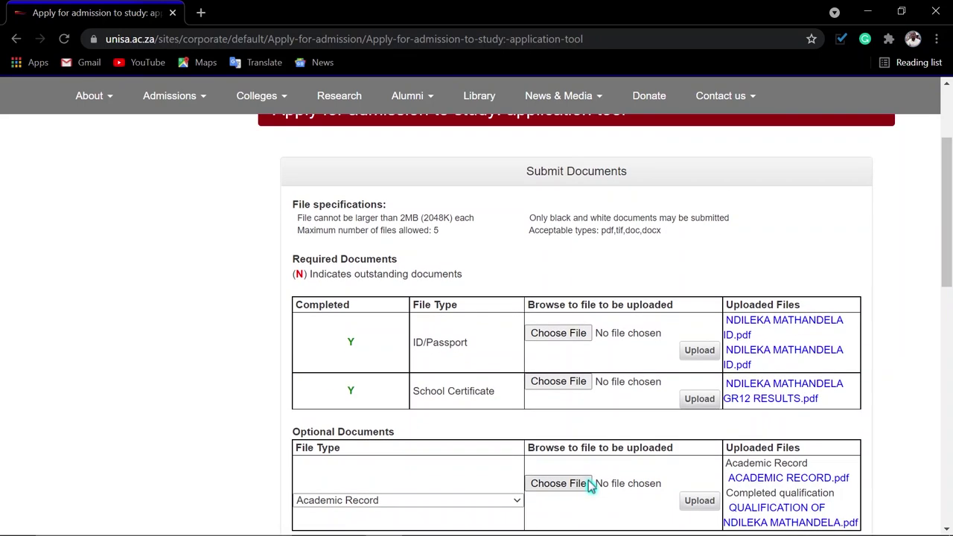
scroll(588, 481, down, 2)
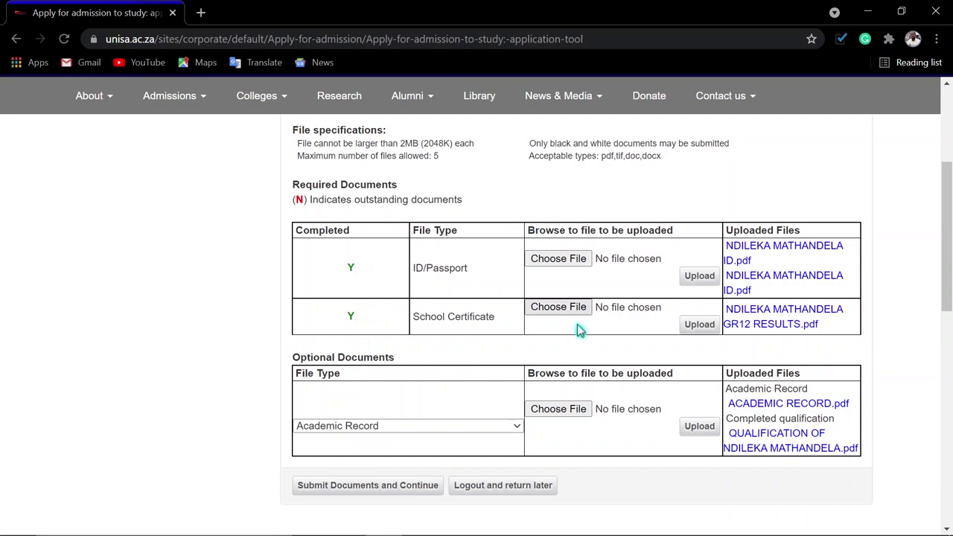
- Submit the documents, then highlight the new student number and the 90136 Industrial Engineering diploma line
click(389, 485)
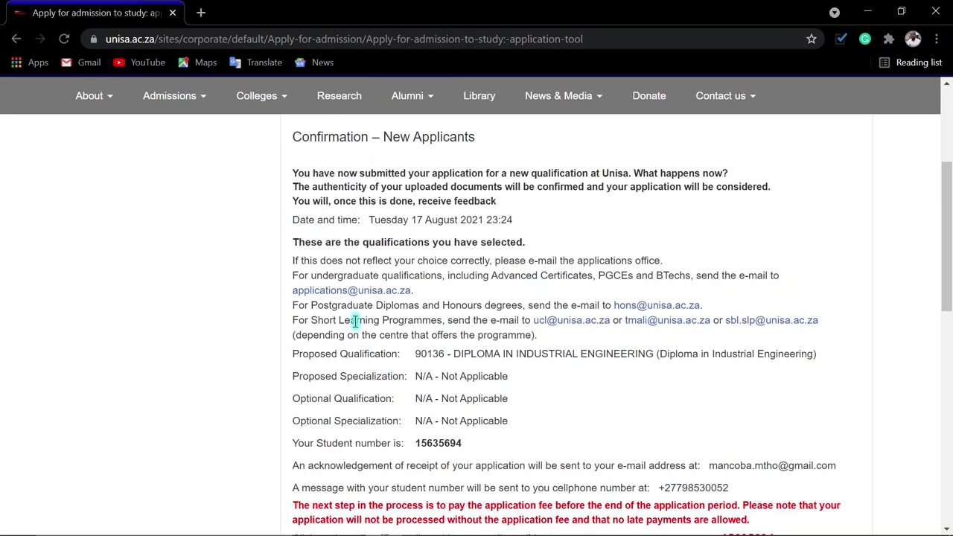
double_click(417, 443)
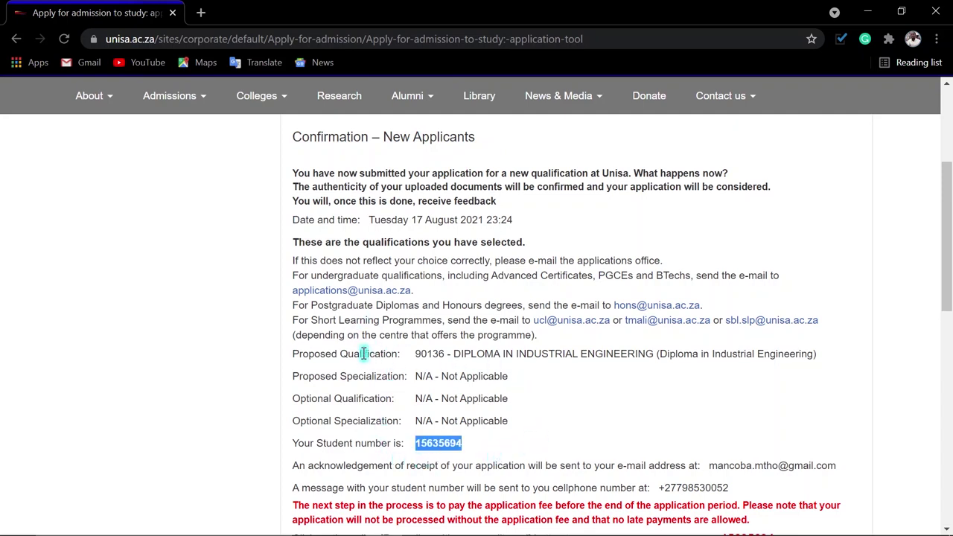
drag(298, 354, 820, 357)
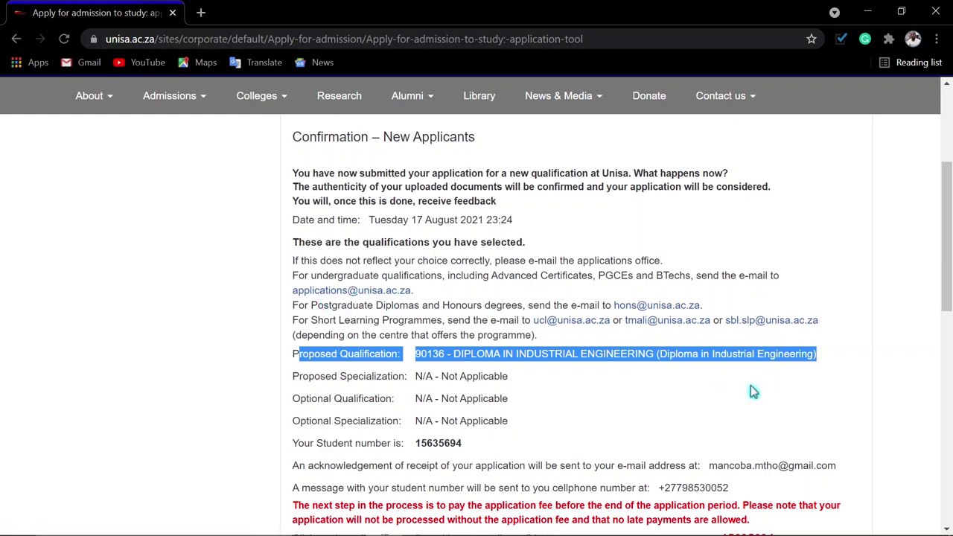
scroll(750, 391, down, 1)
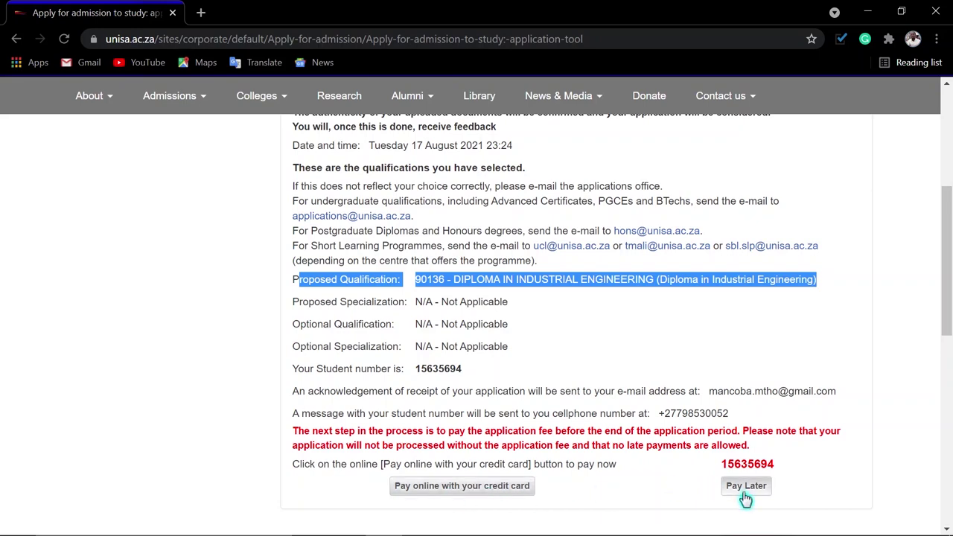
scroll(516, 387, up, 2)
scroll(521, 397, down, 1)
scroll(521, 396, down, 1)
scroll(522, 397, up, 2)
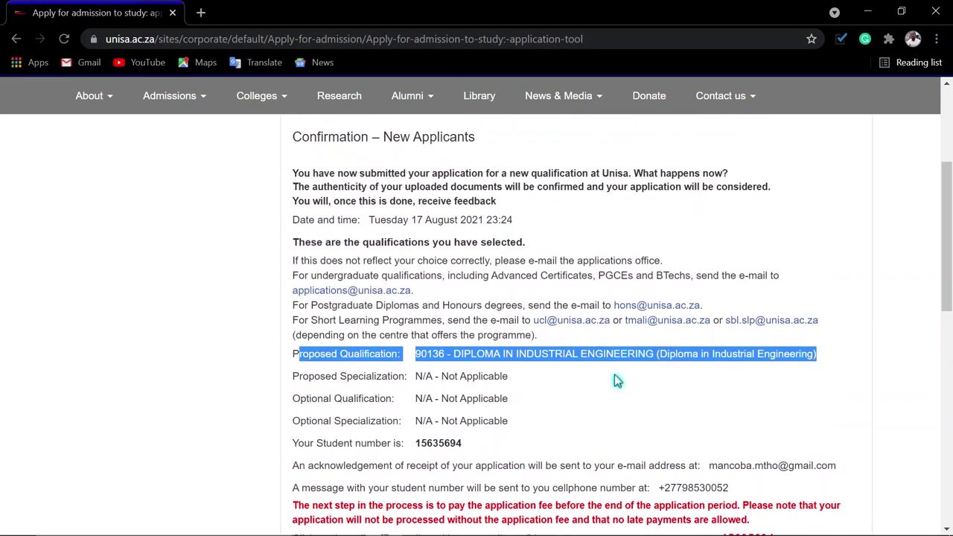
scroll(615, 379, down, 1)
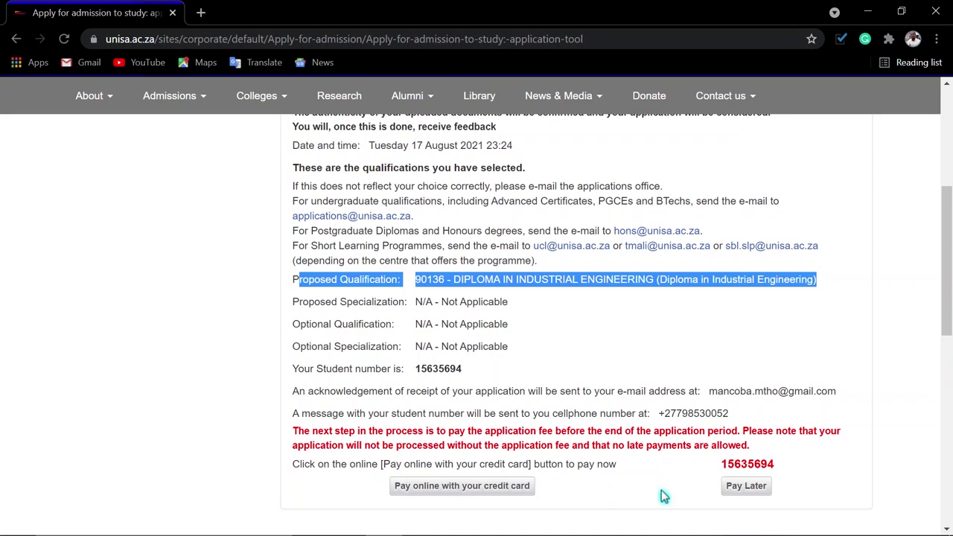
- Switch to Outlook and open the Unisa Application email in the gmail inbox
mouse_move(571, 531)
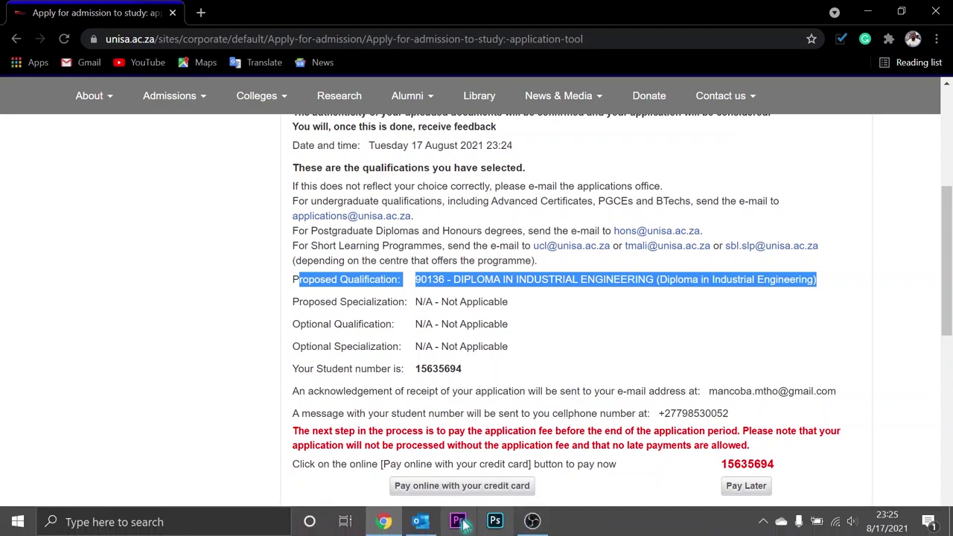
click(422, 522)
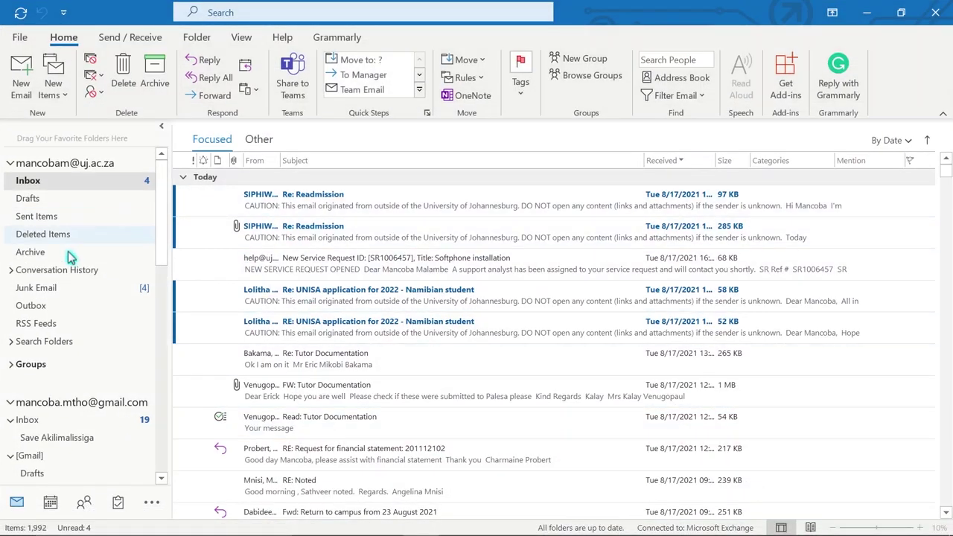
click(60, 421)
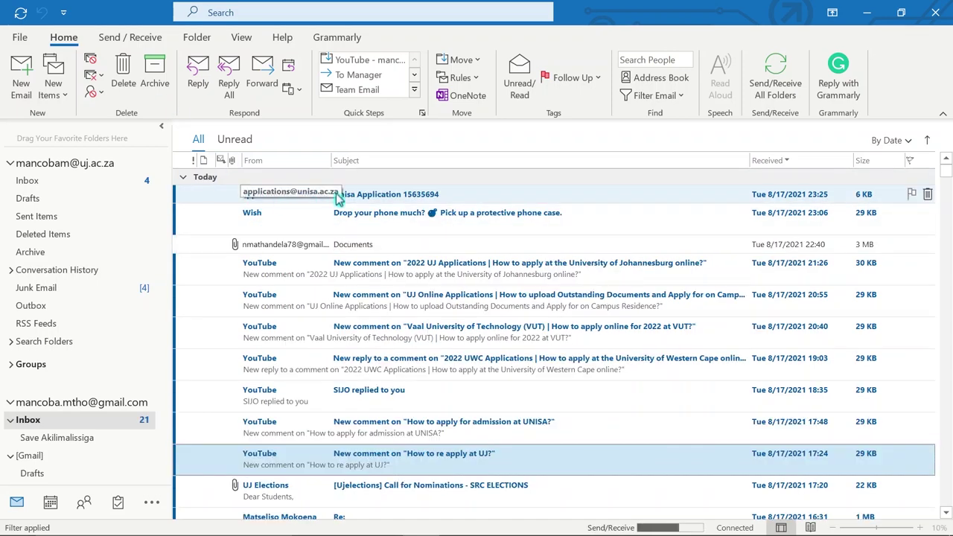
double_click(374, 195)
- Open the email's .txt application letter attachment with Internet Explorer
click(79, 214)
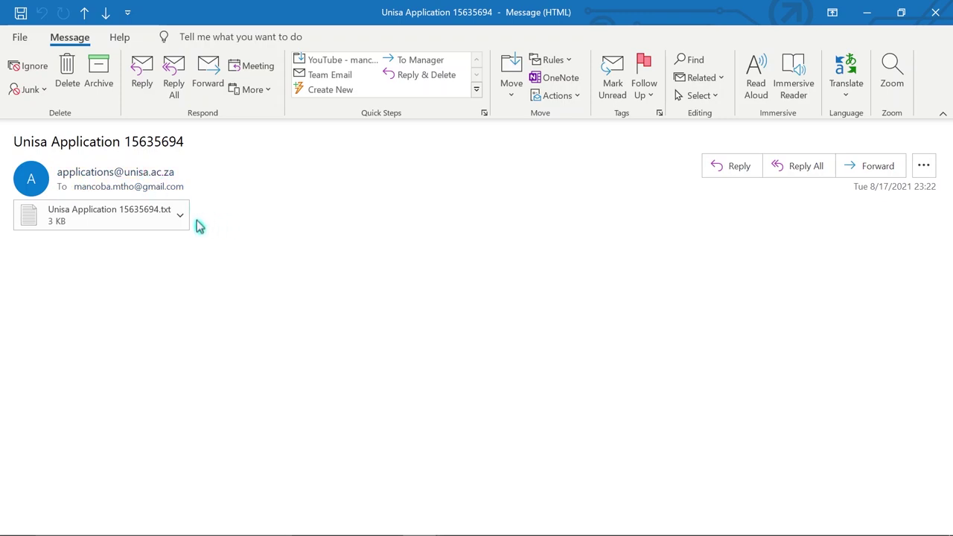
click(90, 215)
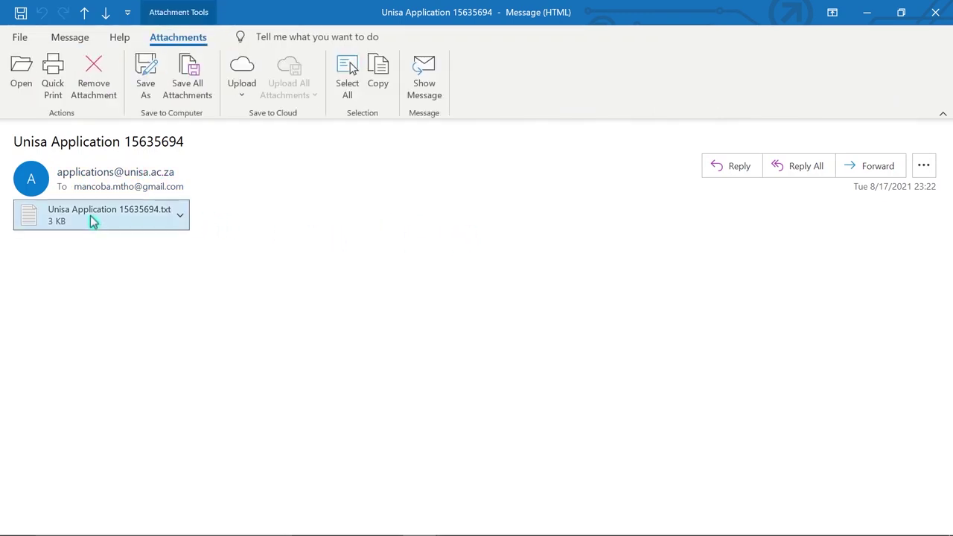
double_click(90, 215)
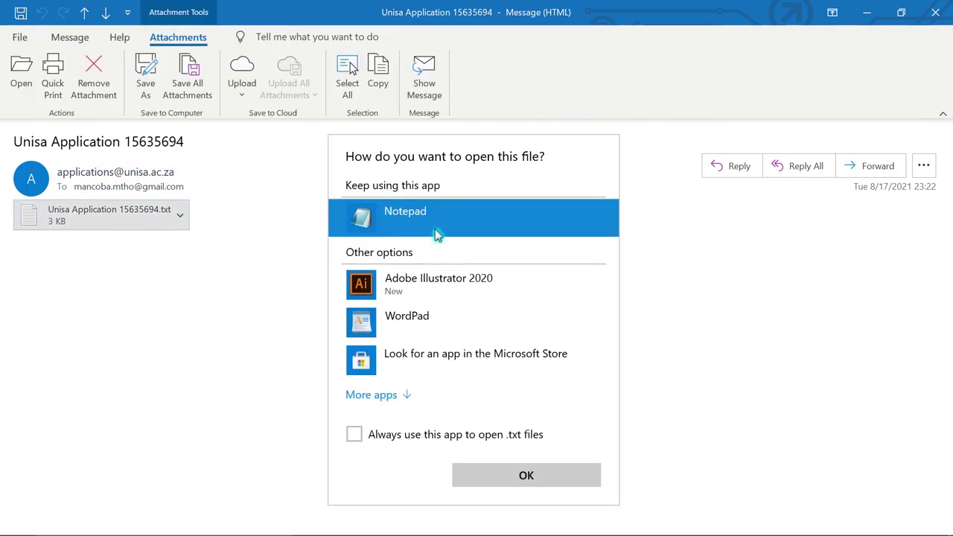
click(398, 394)
scroll(440, 380, down, 2)
scroll(440, 378, down, 4)
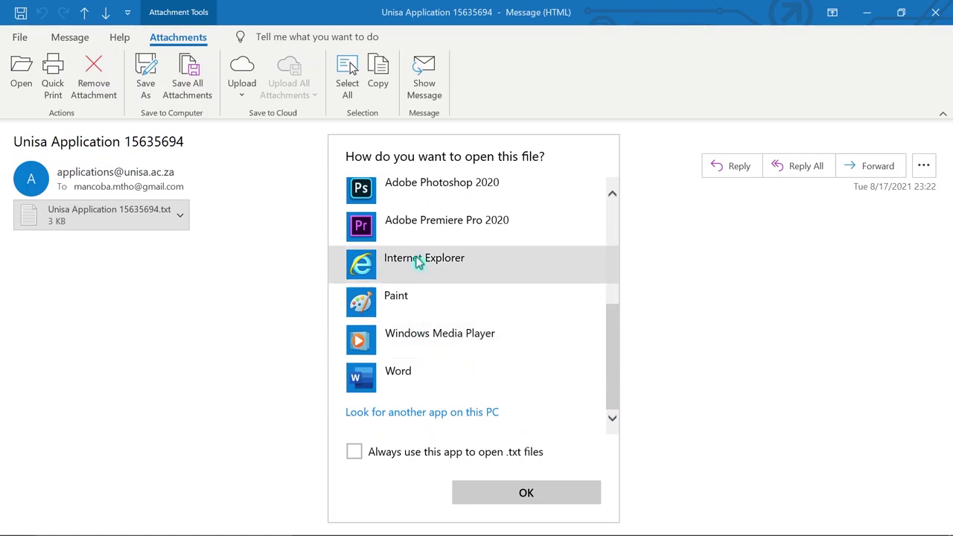
scroll(442, 269, up, 5)
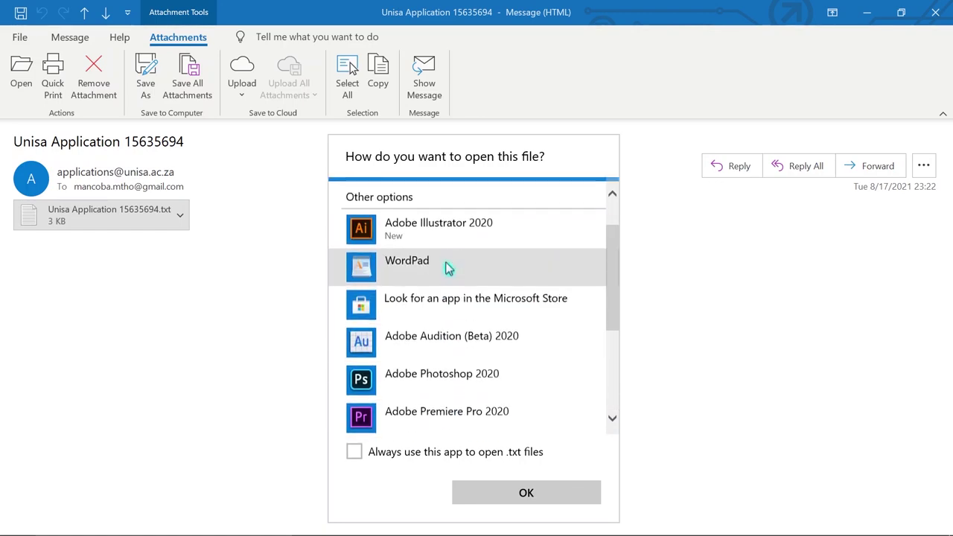
scroll(444, 270, down, 6)
scroll(417, 320, up, 1)
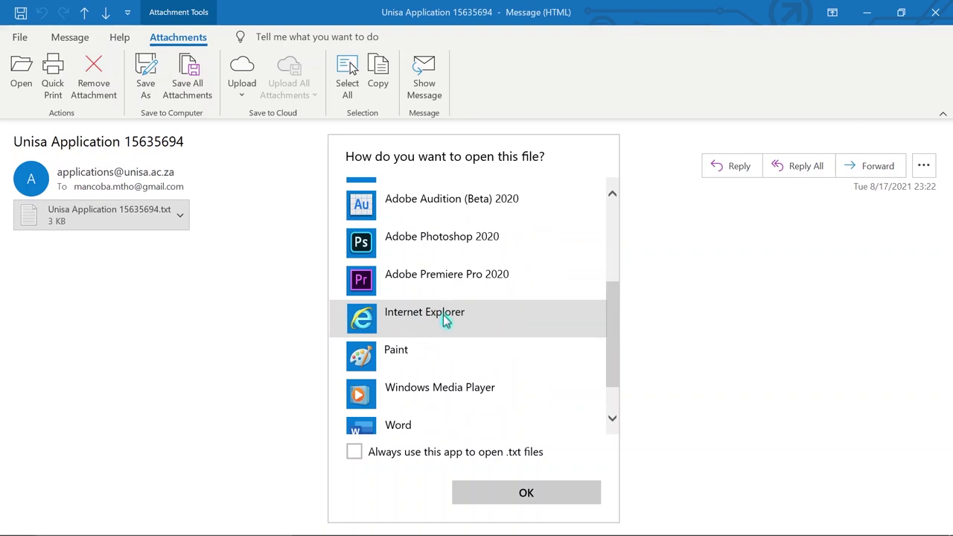
click(443, 315)
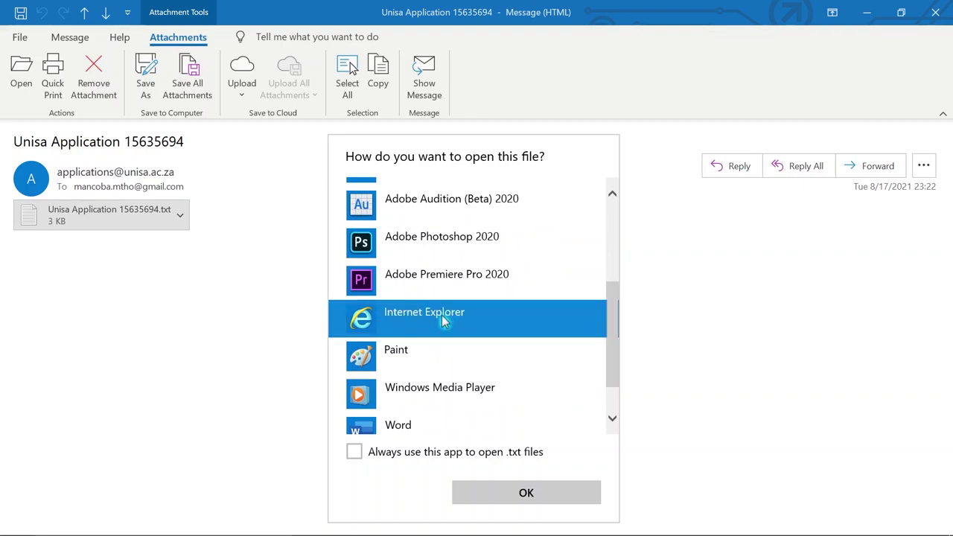
click(510, 502)
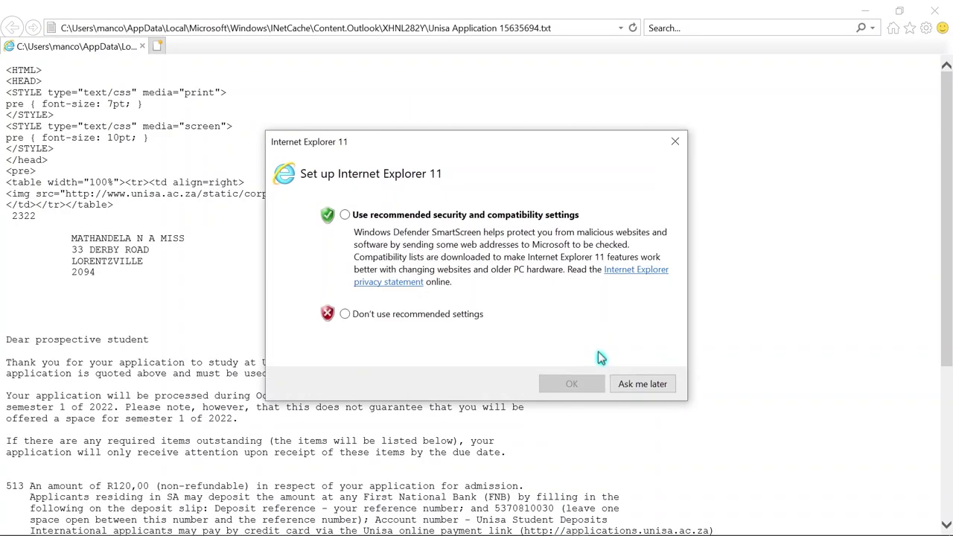
- Postpone the Internet Explorer 11 setup with Ask me later and scroll through the letter
click(607, 384)
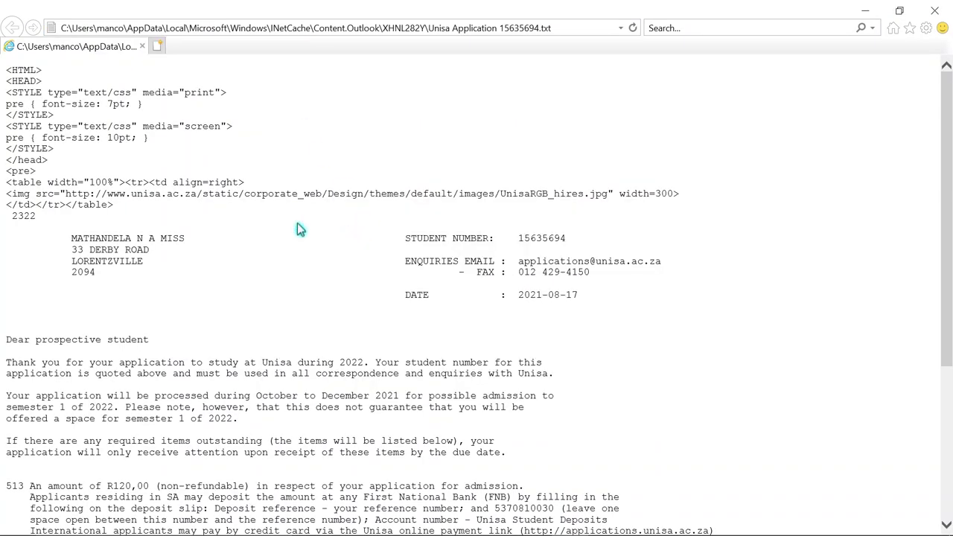
scroll(178, 272, down, 3)
scroll(178, 277, down, 4)
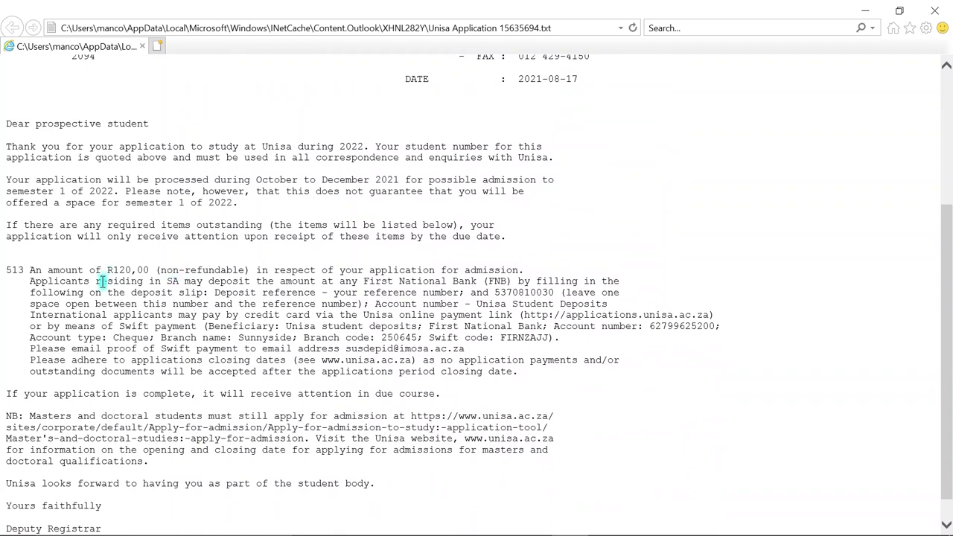
scroll(426, 256, up, 2)
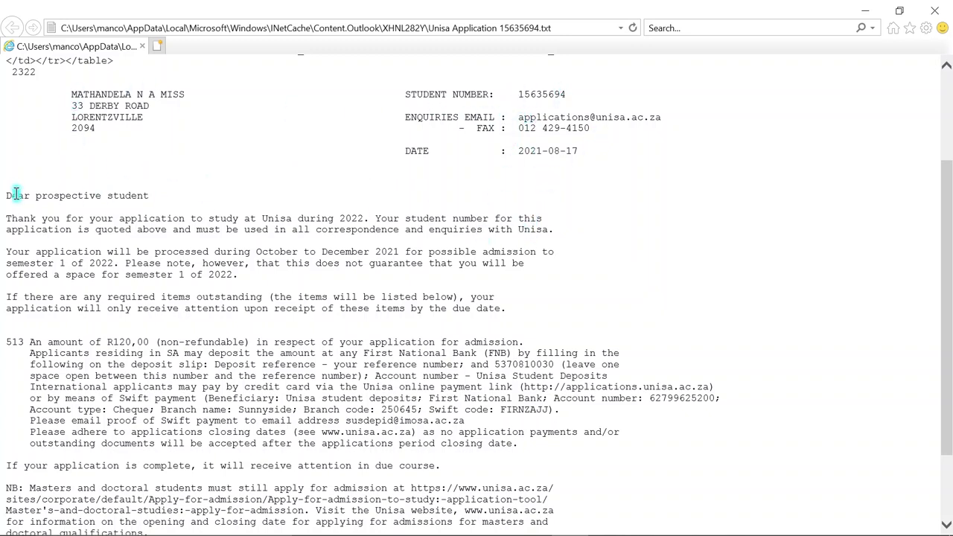
- Highlight the processing-dates paragraph, the R120,00 application fee and the FNB deposit instructions
drag(6, 252, 508, 320)
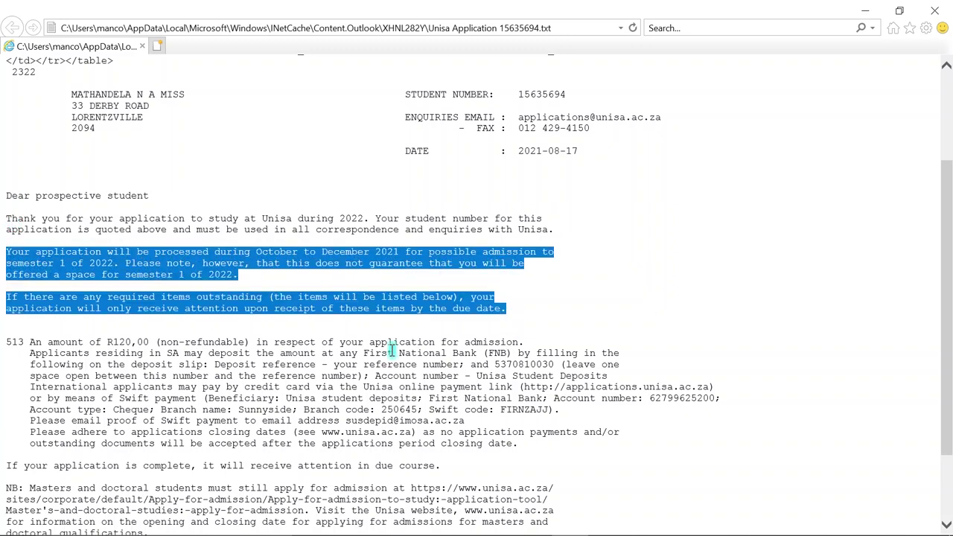
drag(33, 343, 144, 342)
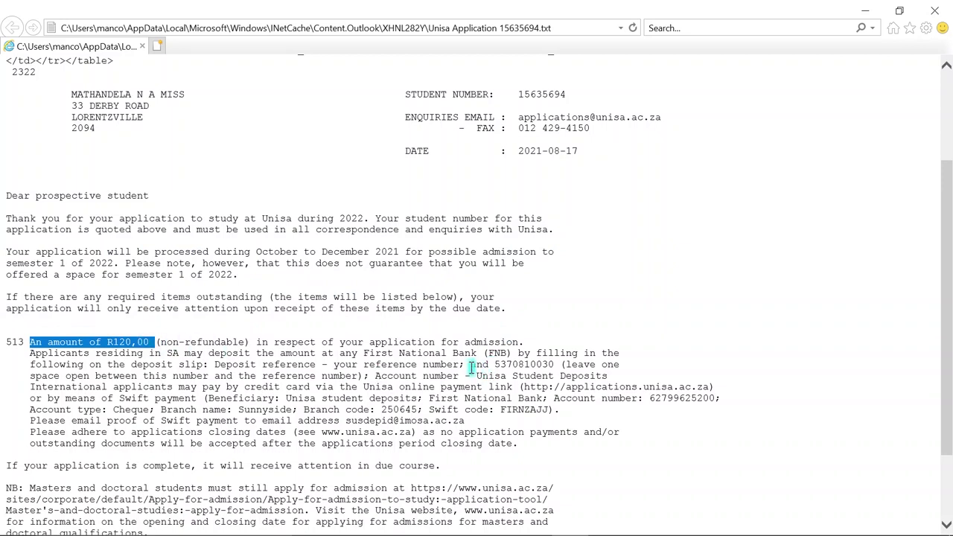
drag(357, 355, 556, 365)
click(499, 366)
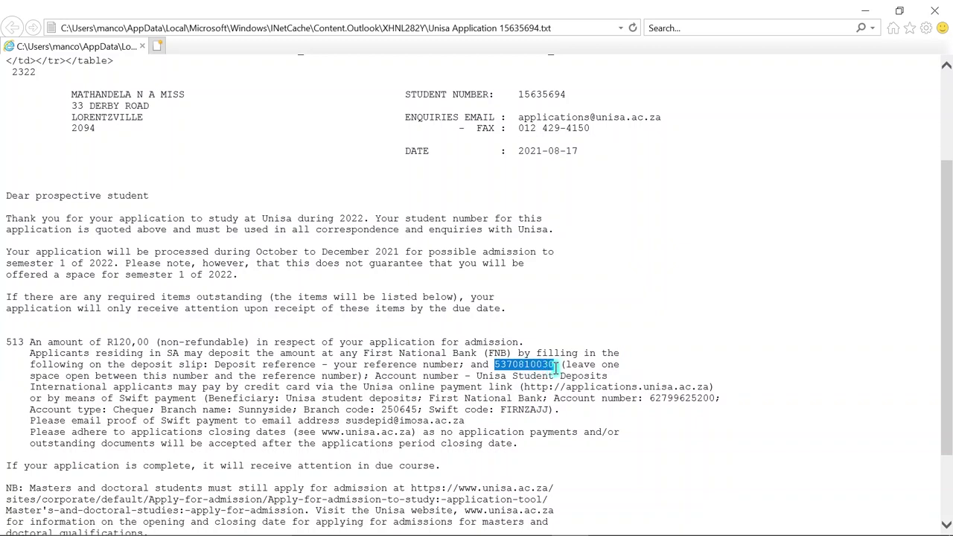